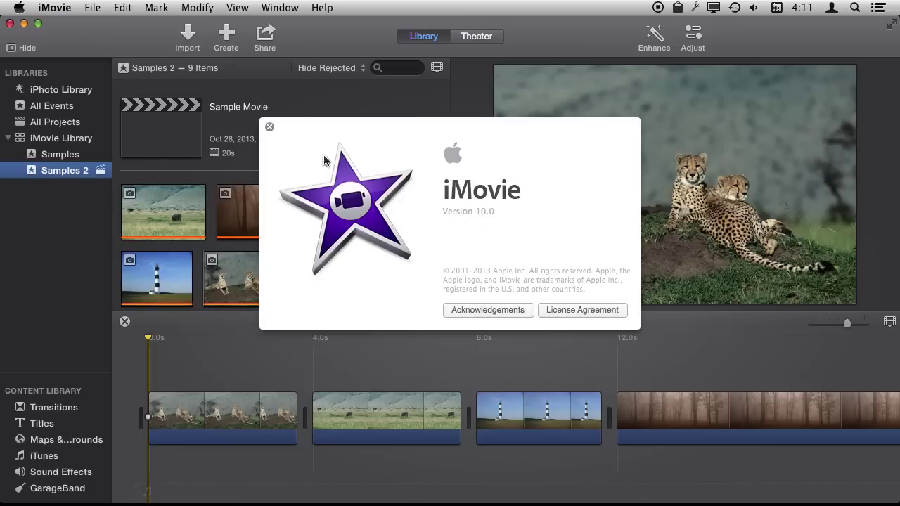
Step: Dismiss the About iMovie window and select the first cheetah photo in the Sample Movie timeline
left_click(270, 128)
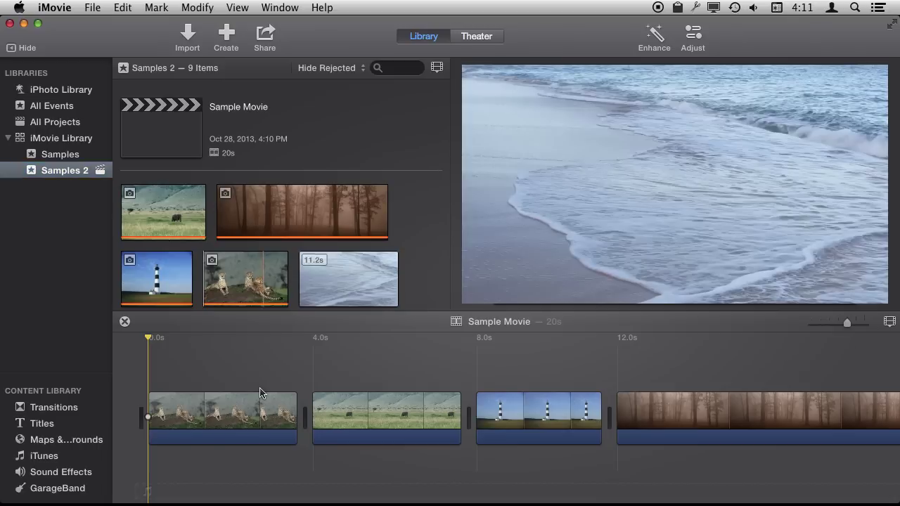
left_click(197, 415)
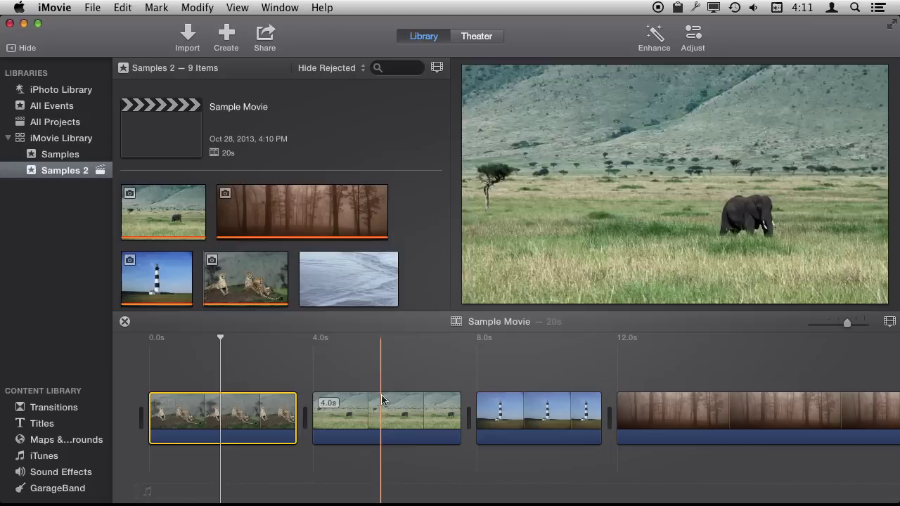
mouse_move(646, 165)
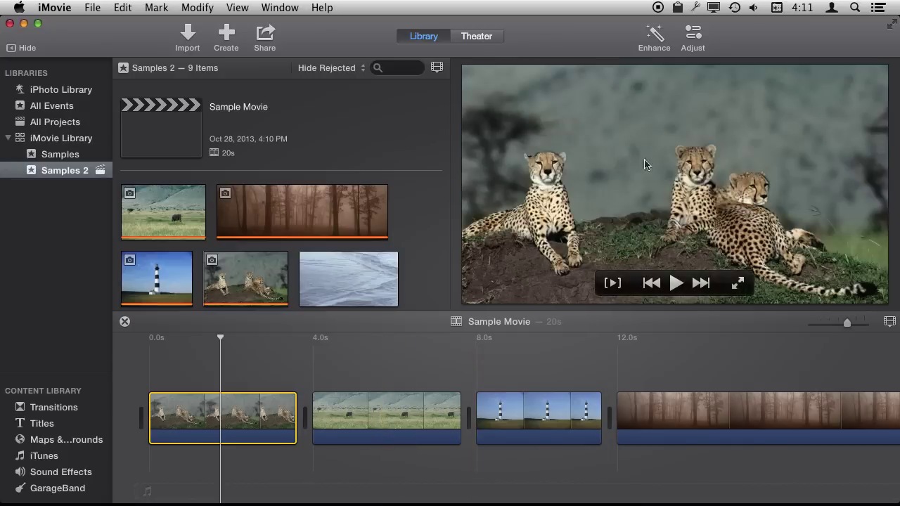
Step: Give the cheetah photo a Ken Burns pan, Start on the left cheetah, End over the group
left_click(693, 40)
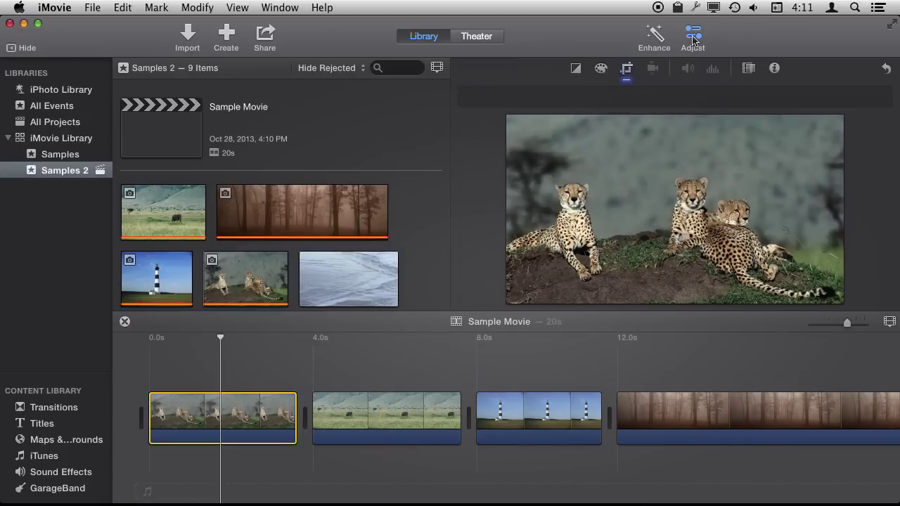
left_click(626, 70)
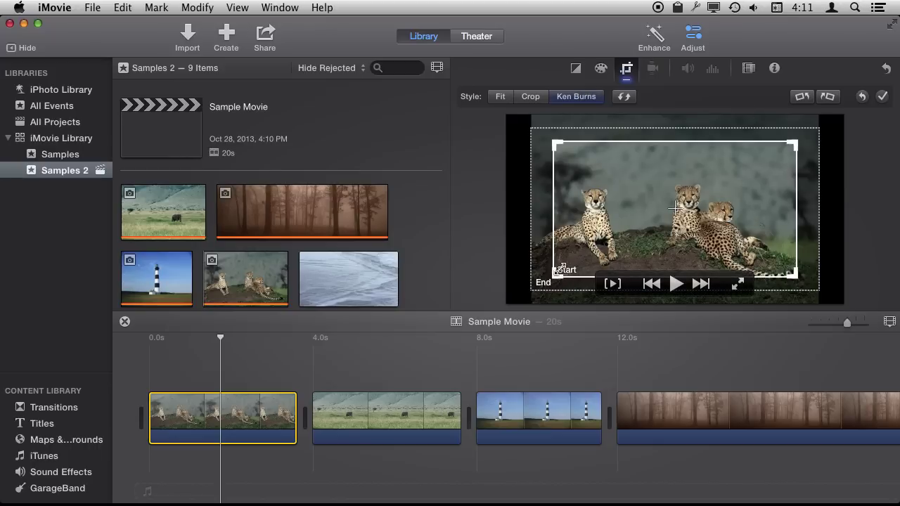
left_click_drag(555, 280, 682, 189)
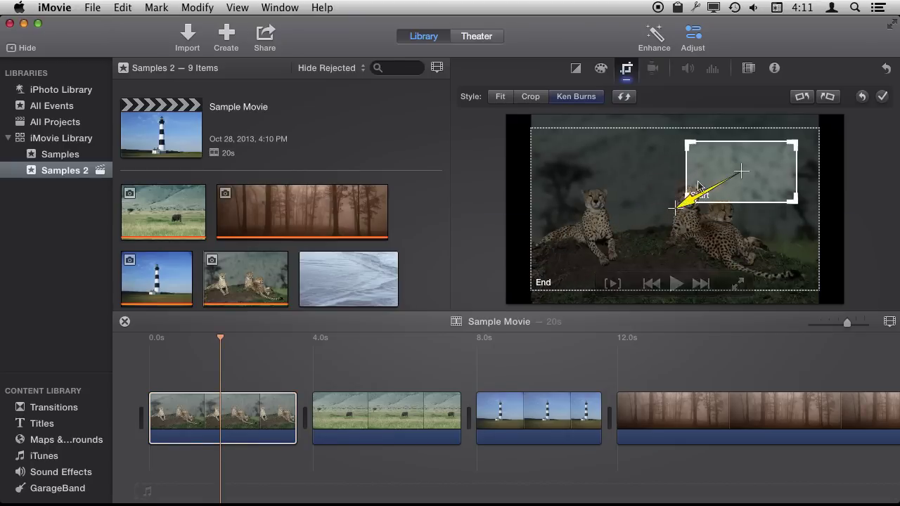
left_click_drag(737, 169, 596, 203)
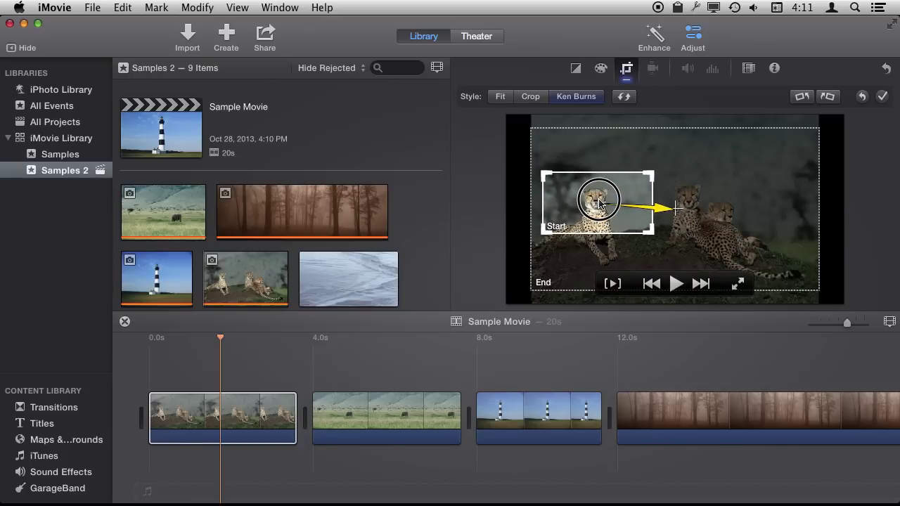
left_click_drag(542, 233, 559, 221)
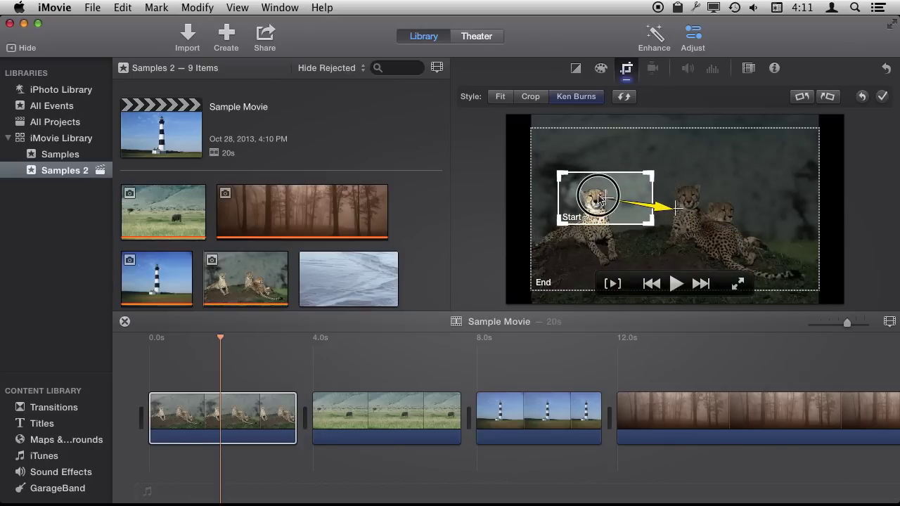
left_click_drag(598, 198, 590, 203)
left_click(588, 273)
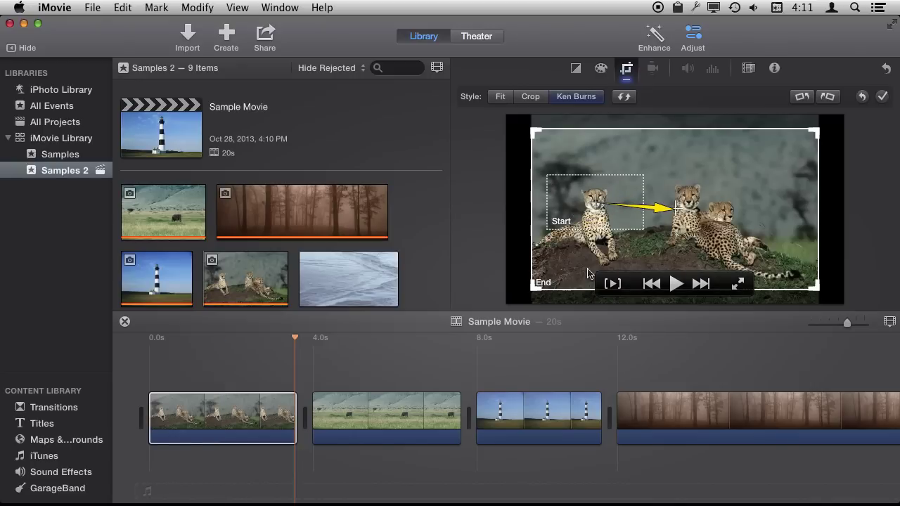
left_click_drag(813, 284, 763, 261)
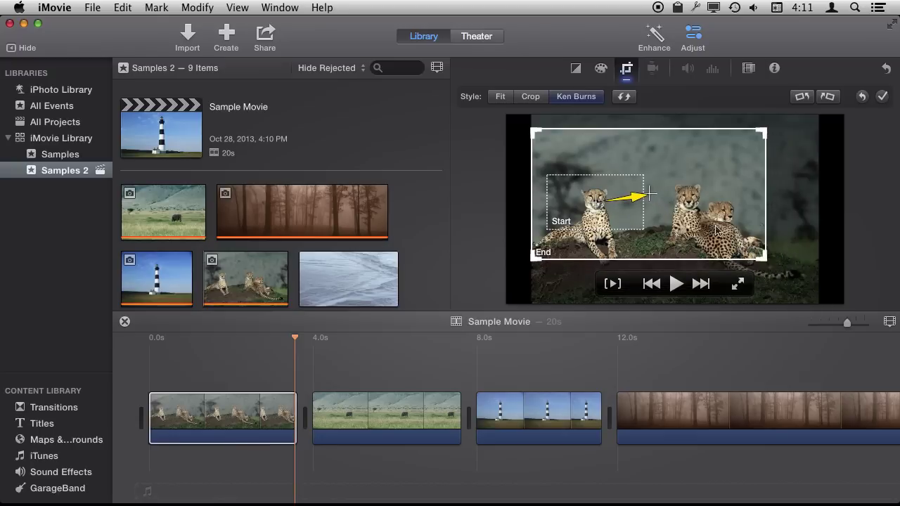
left_click_drag(717, 232, 726, 257)
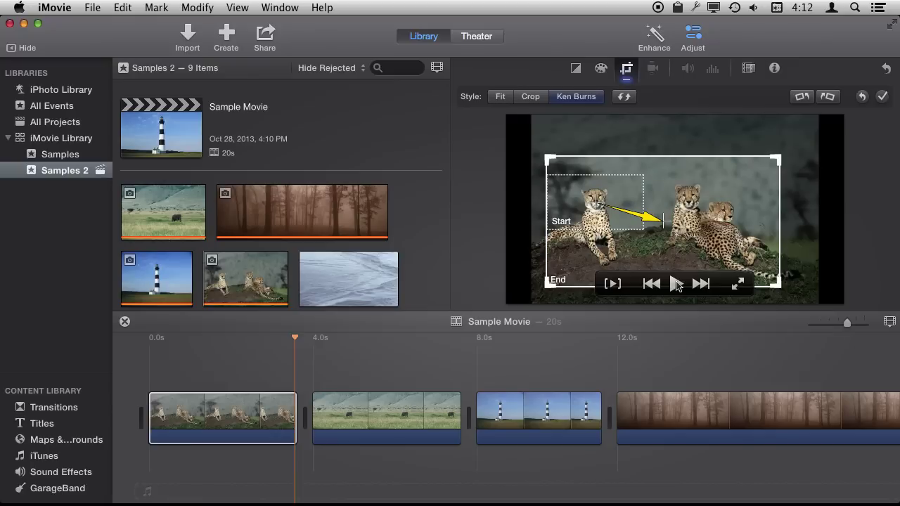
Step: Preview the cheetah pan and replay the movie from the beginning
left_click(676, 284)
left_click(673, 288)
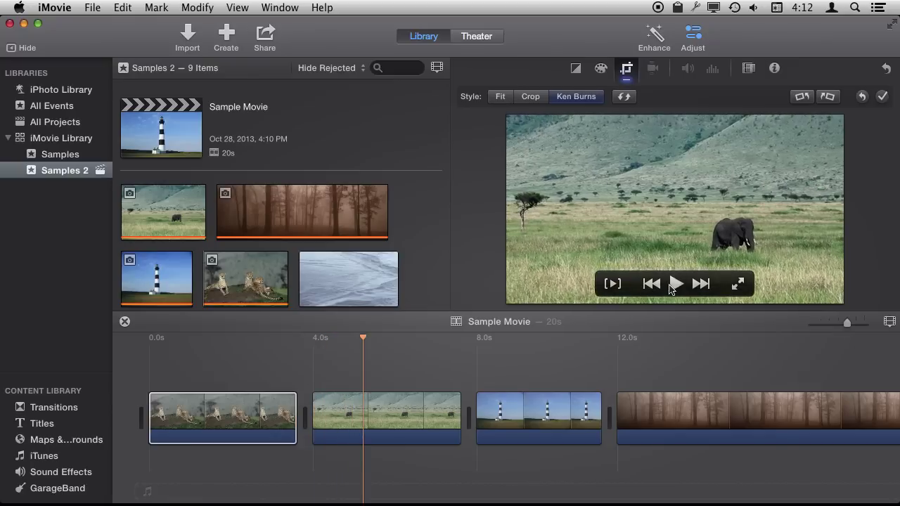
left_click(152, 382)
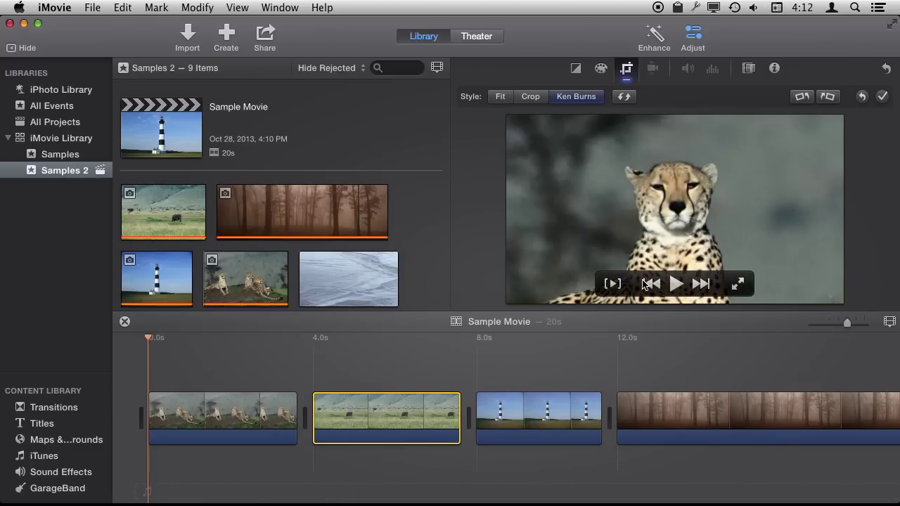
left_click(673, 288)
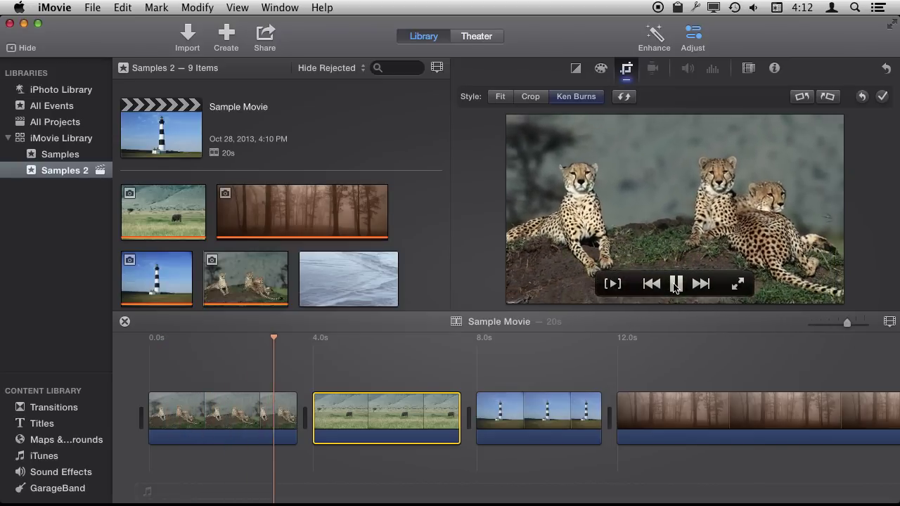
left_click(675, 284)
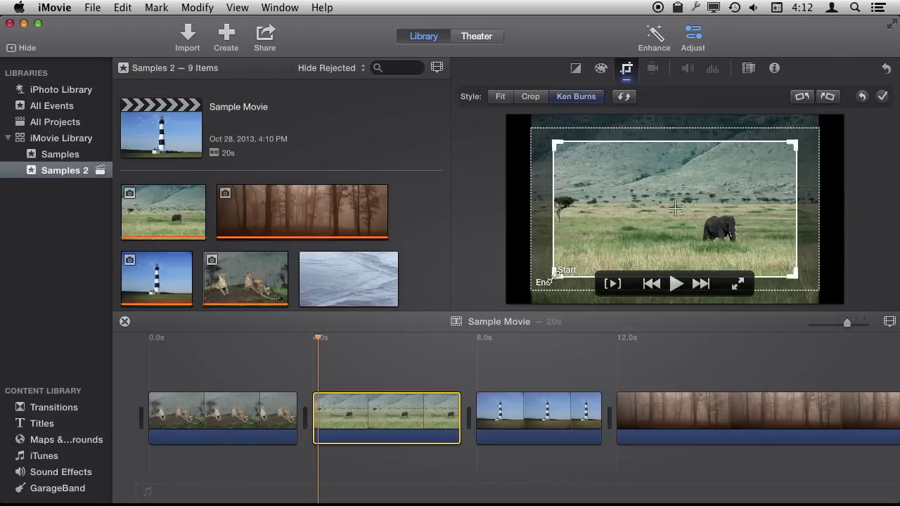
Step: Widen the elephant clip's Start frame to the full savanna and shrink its End frame onto the elephant
left_click_drag(555, 280, 526, 286)
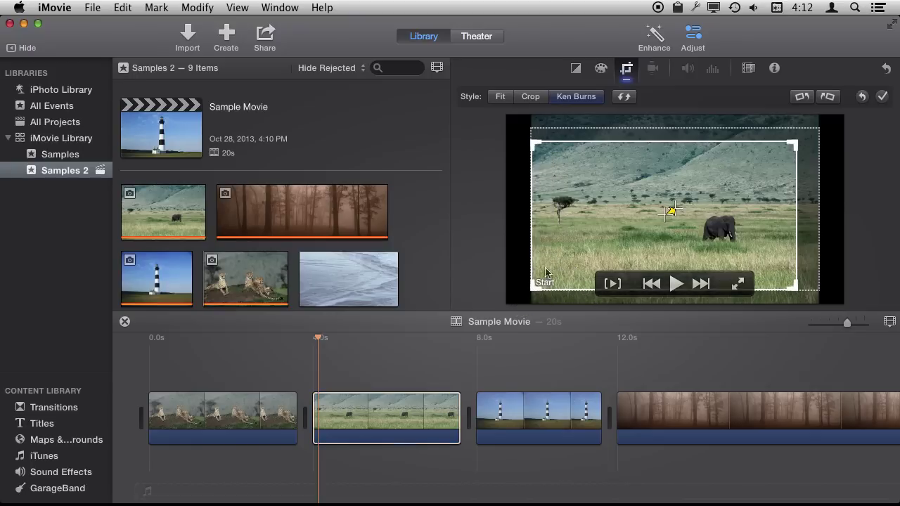
left_click_drag(589, 220, 602, 214)
left_click(536, 143)
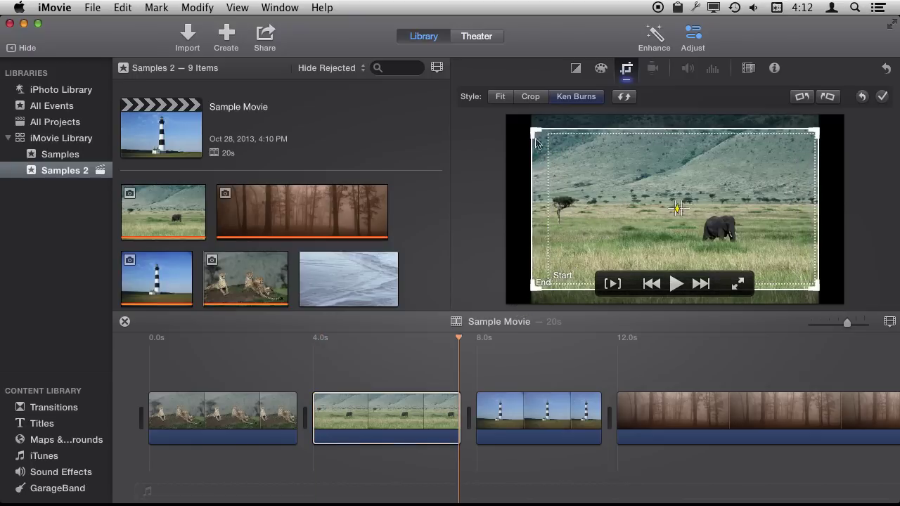
left_click_drag(532, 136, 723, 209)
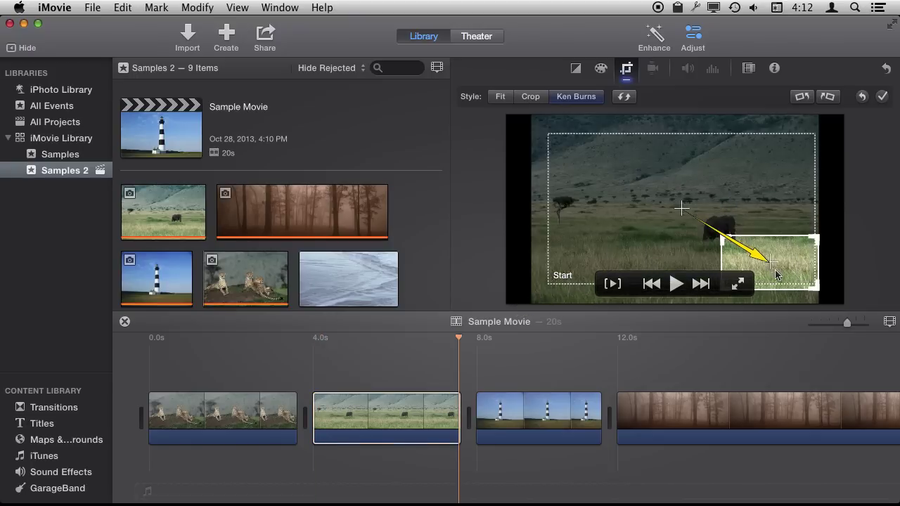
left_click_drag(777, 274, 731, 237)
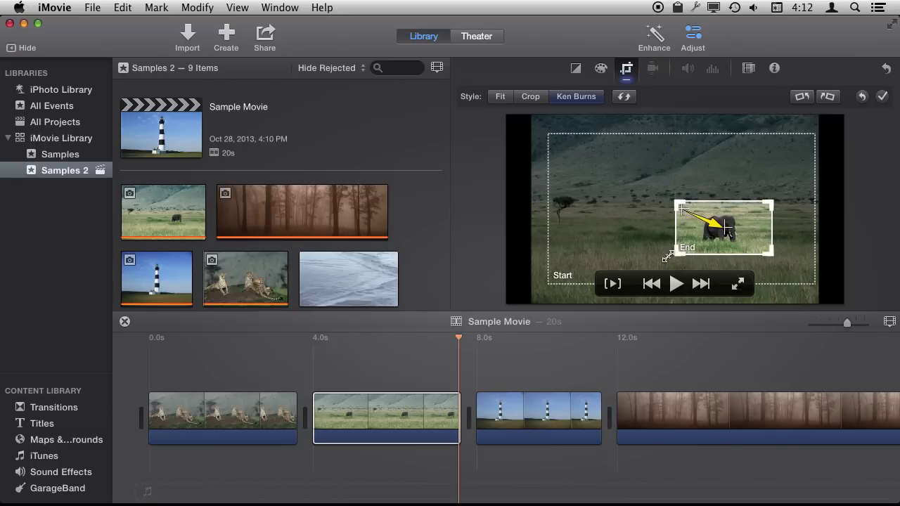
left_click(316, 358)
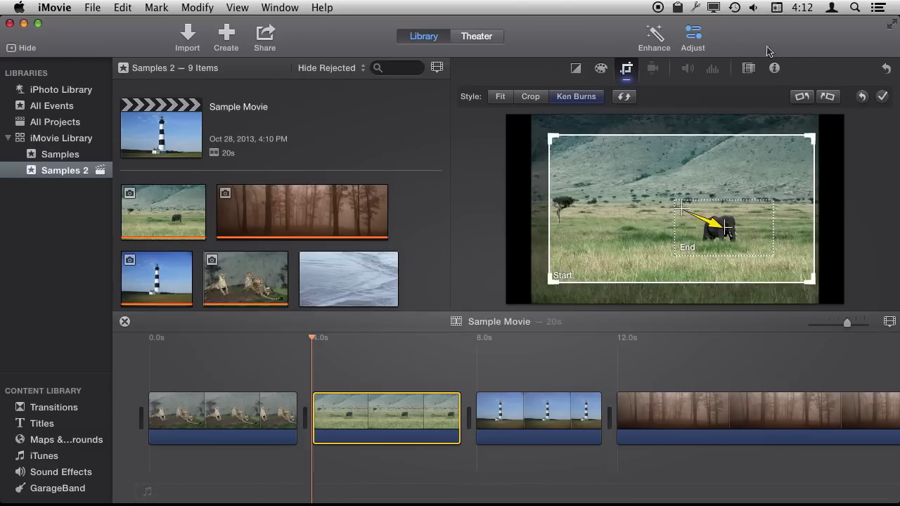
left_click(694, 38)
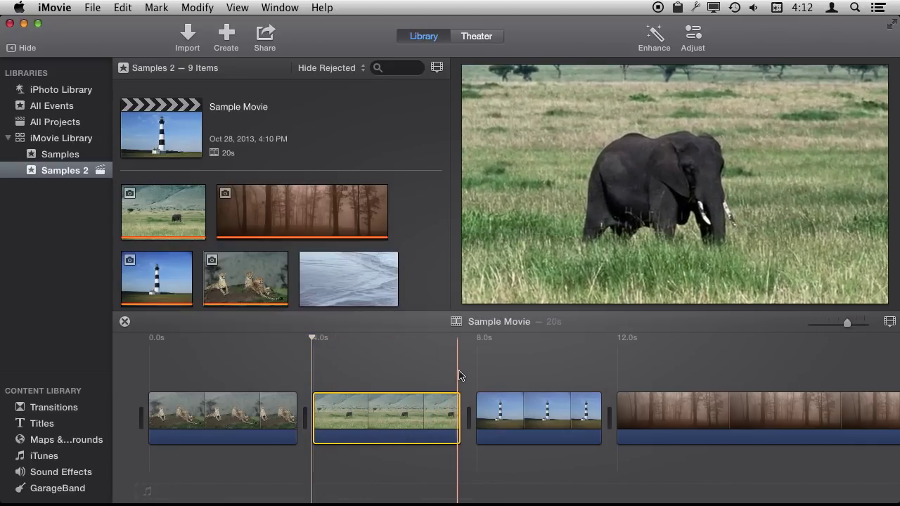
left_click(696, 35)
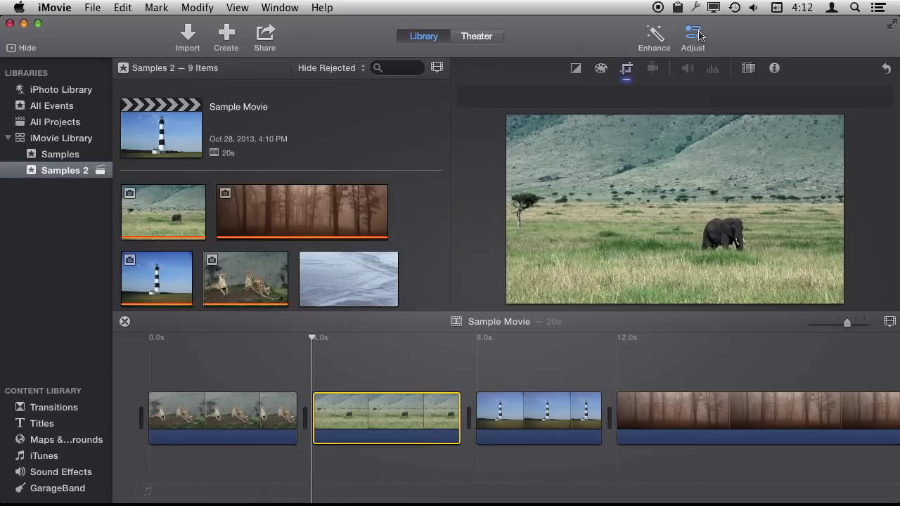
Step: Swap the elephant clip's Ken Burns Start and End so it pulls back from the elephant
left_click(626, 71)
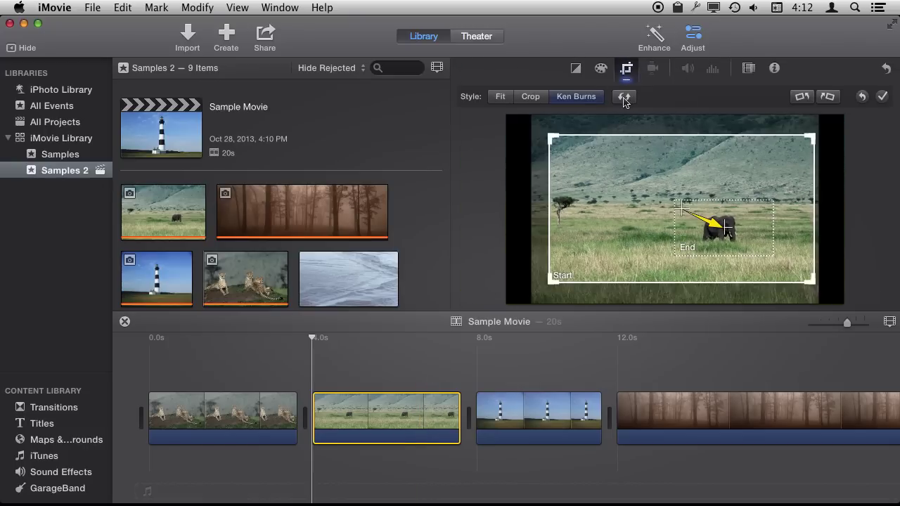
left_click(624, 98)
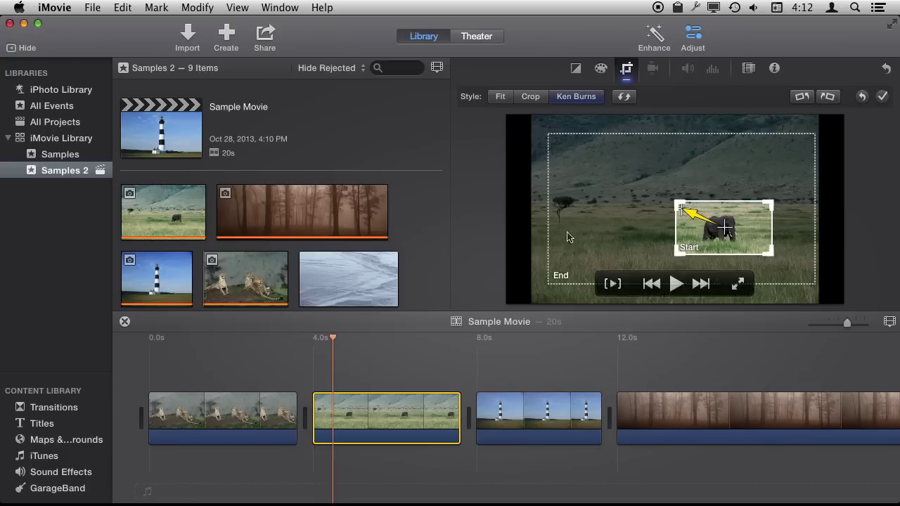
left_click(688, 42)
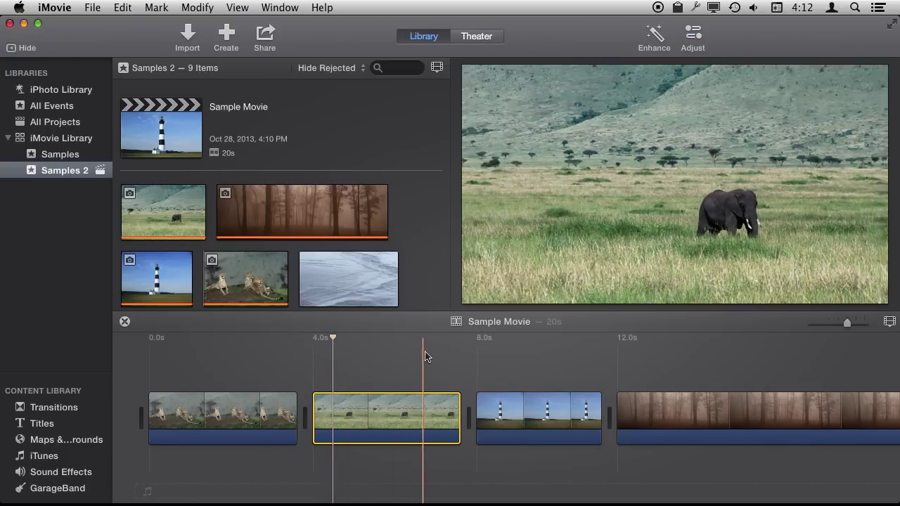
Step: Preview the elephant clip, then scroll the Samples 2 clips and select the 10.7-second surf clip
left_click(388, 406)
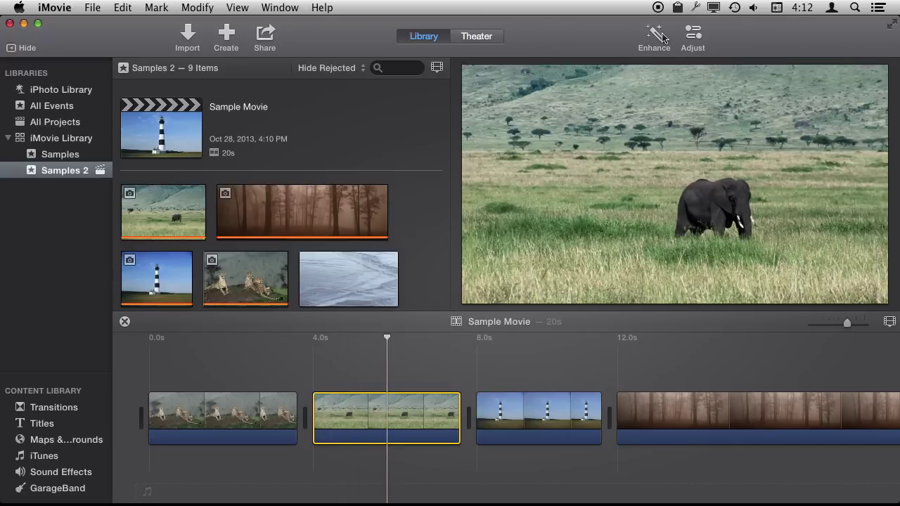
mouse_move(643, 204)
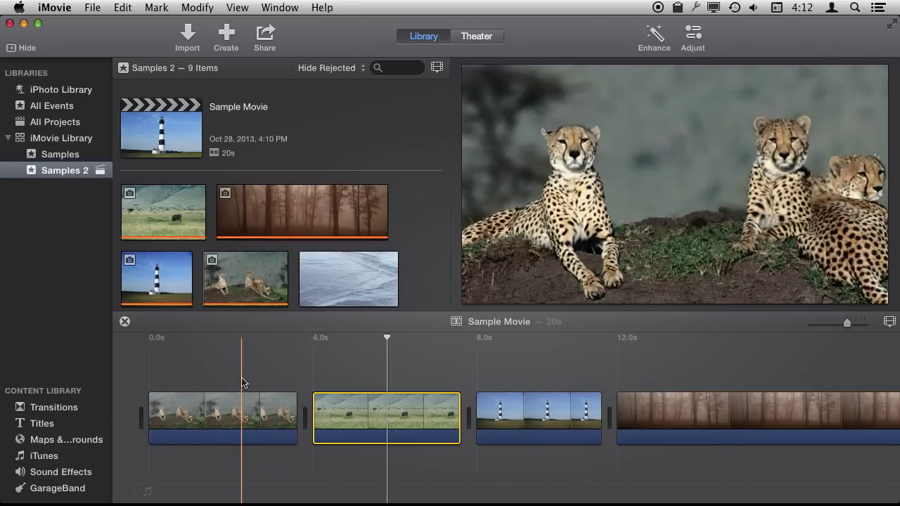
mouse_move(532, 250)
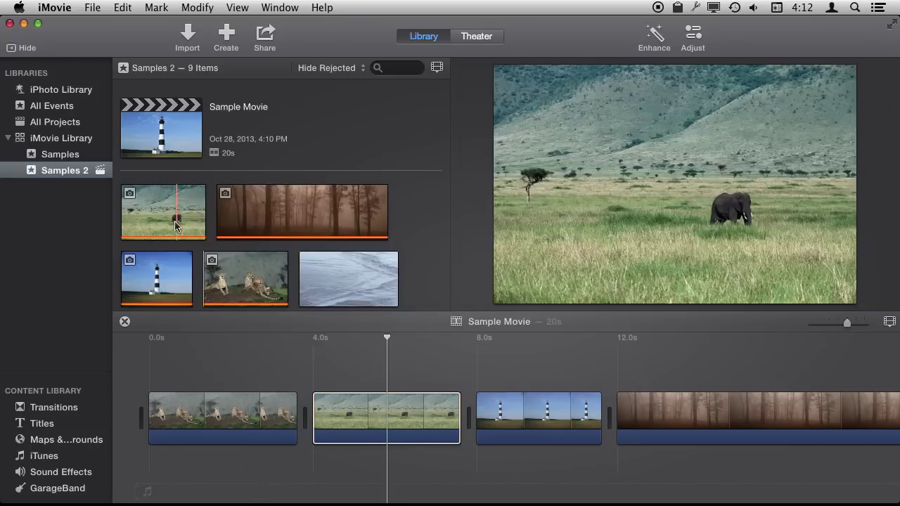
scroll(219, 279, "down", 3)
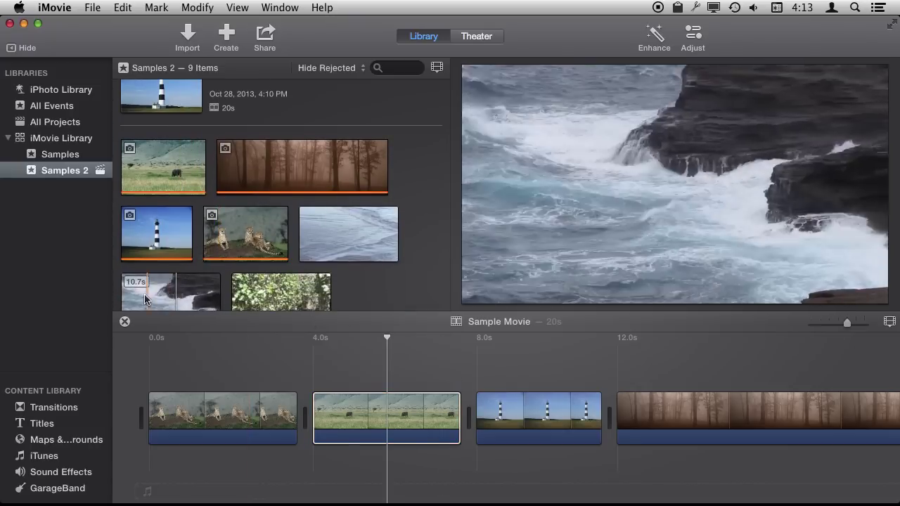
left_click(168, 294)
left_click_drag(164, 293, 161, 411)
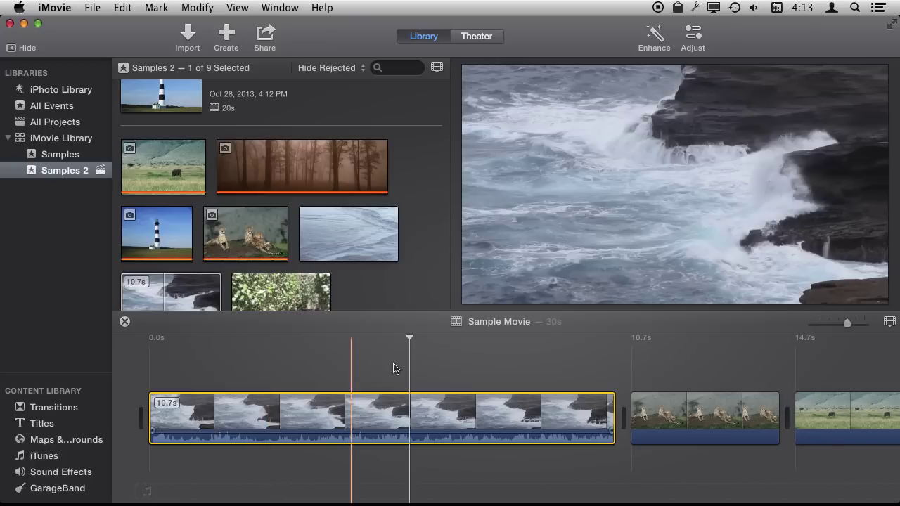
left_click(693, 44)
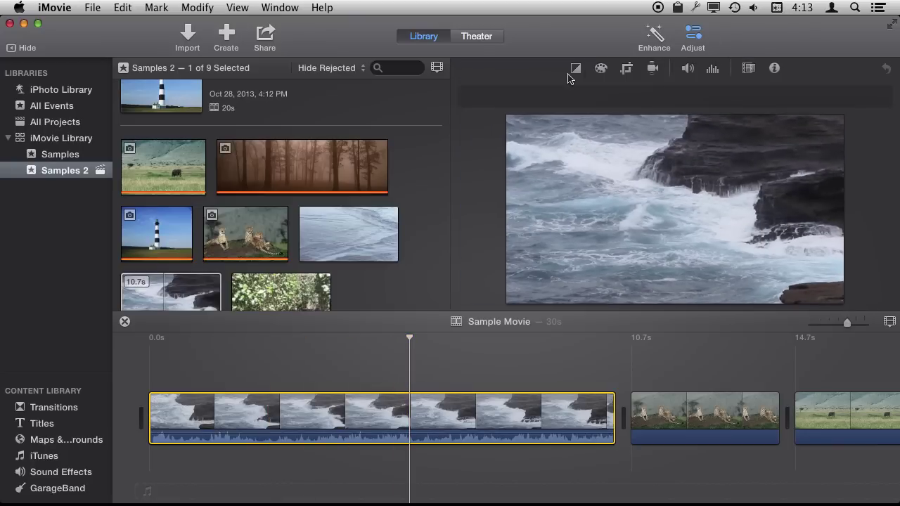
left_click(626, 68)
left_click(574, 97)
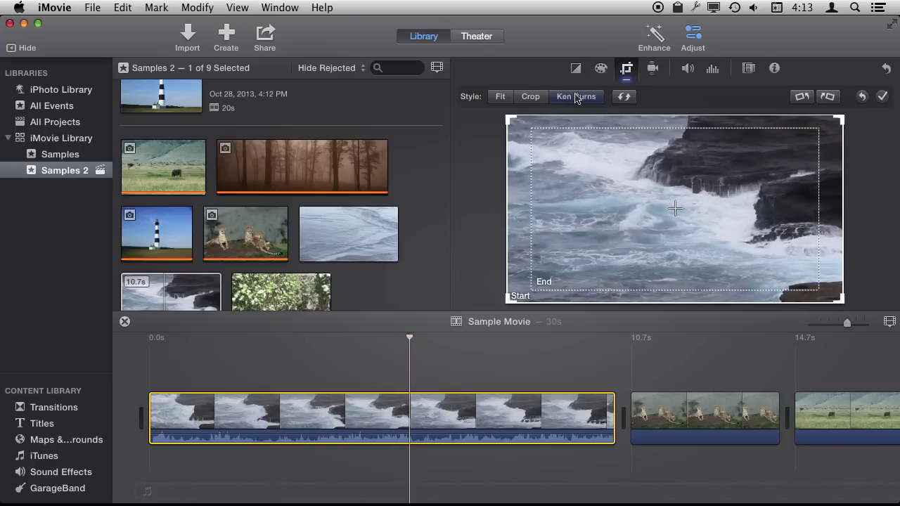
left_click_drag(505, 300, 688, 209)
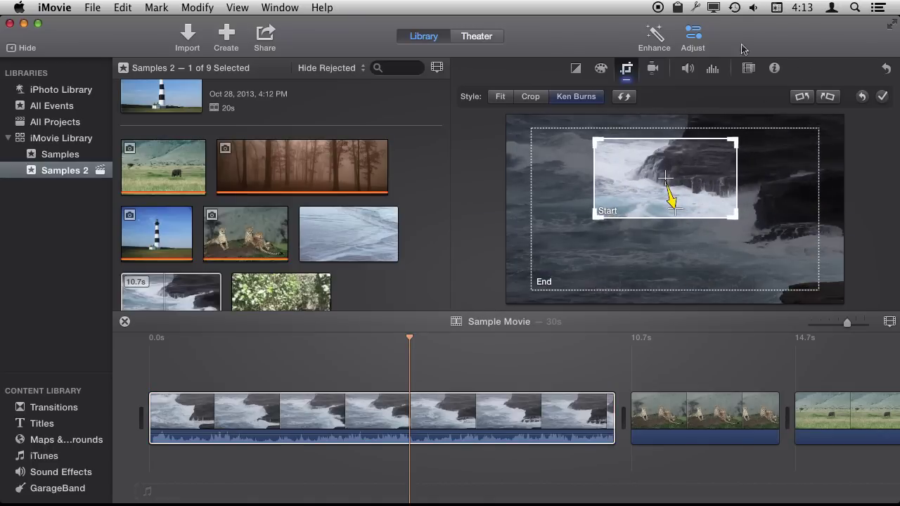
left_click(692, 38)
left_click_drag(409, 340, 449, 342)
left_click_drag(510, 345, 616, 350)
left_click_drag(562, 340, 471, 336)
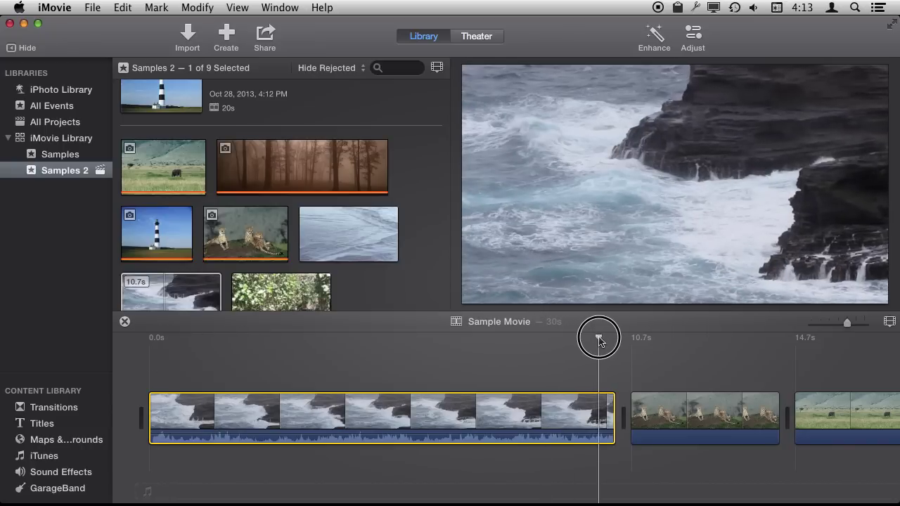
left_click_drag(599, 340, 347, 381)
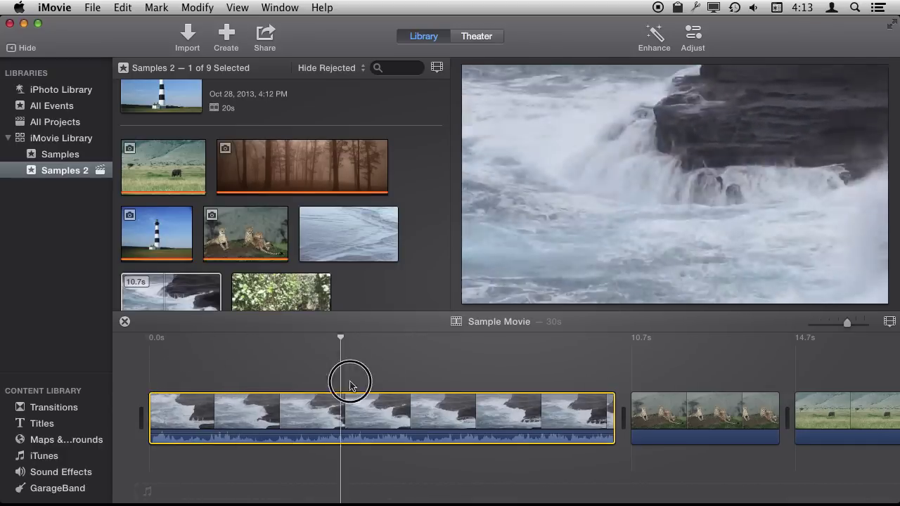
key("Delete")
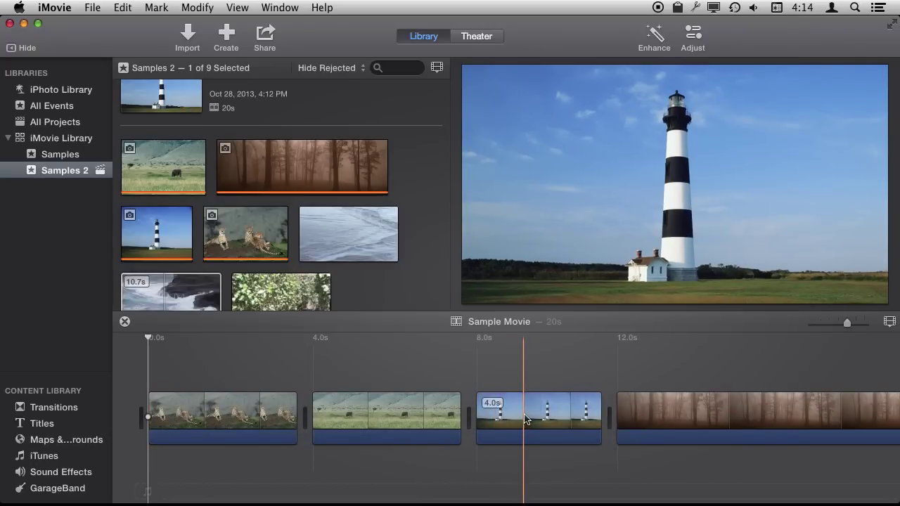
Step: Apply Ken Burns to the lighthouse photo, Start framed on the base and End on the lantern
left_click(502, 413)
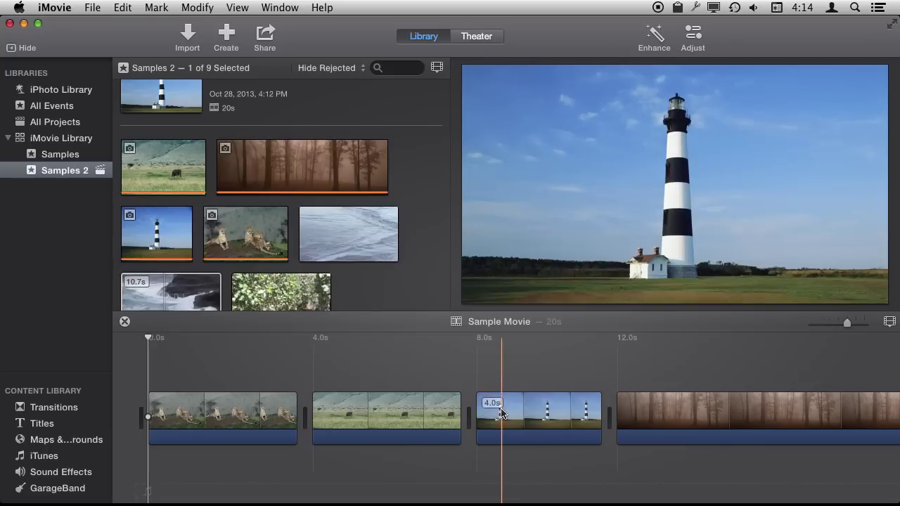
left_click(692, 37)
left_click(628, 69)
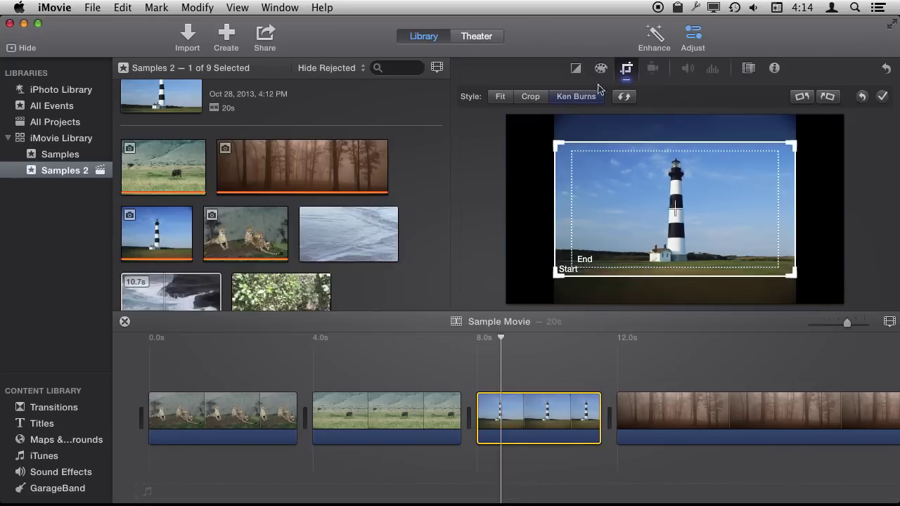
left_click_drag(555, 275, 712, 189)
left_click_drag(752, 167, 677, 256)
left_click(594, 251)
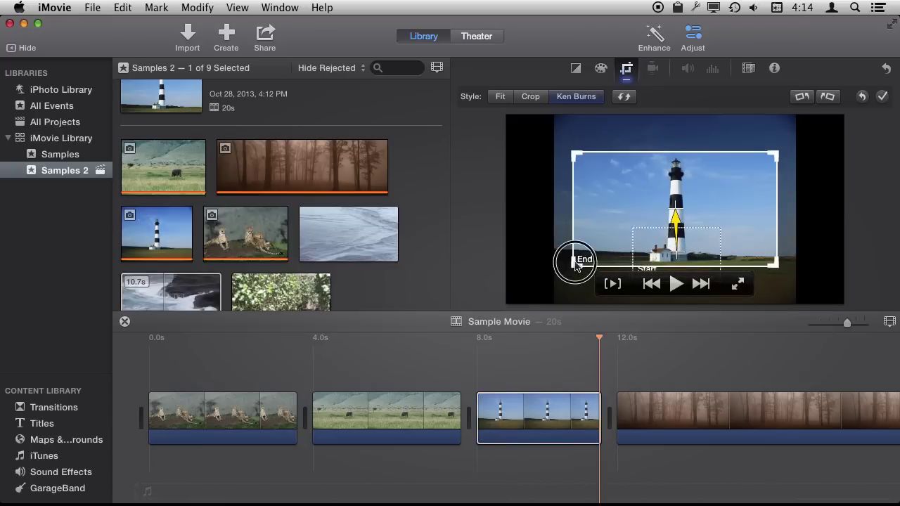
left_click_drag(575, 264, 679, 171)
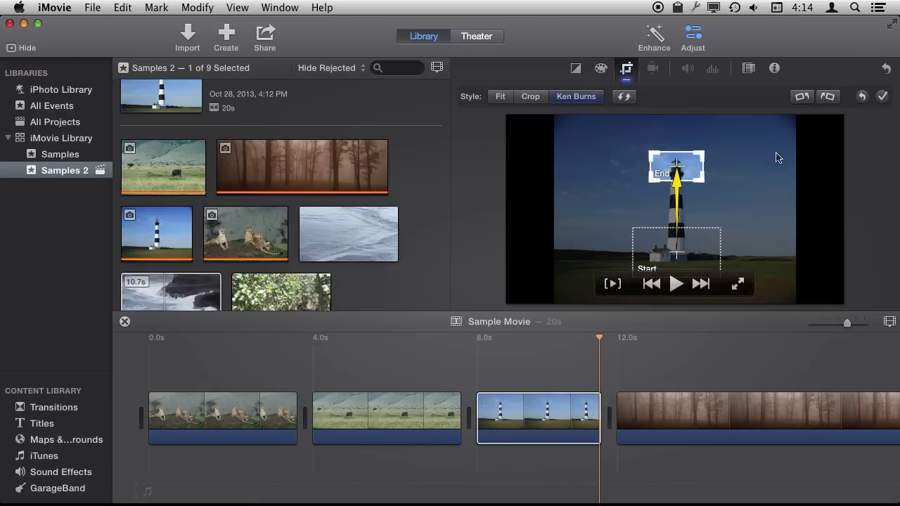
Step: Stretch the lighthouse clip longer so the movie runs 29 seconds, then play its slow upward pan
left_click(692, 35)
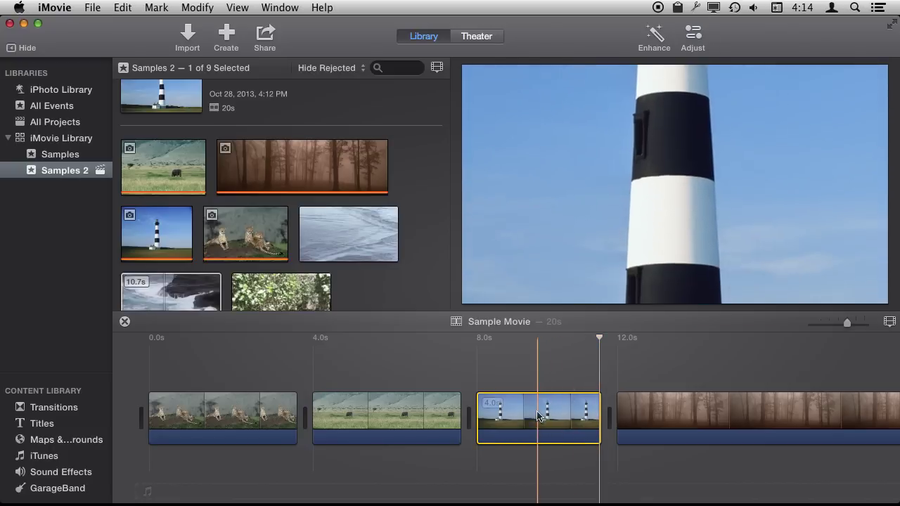
left_click(526, 421)
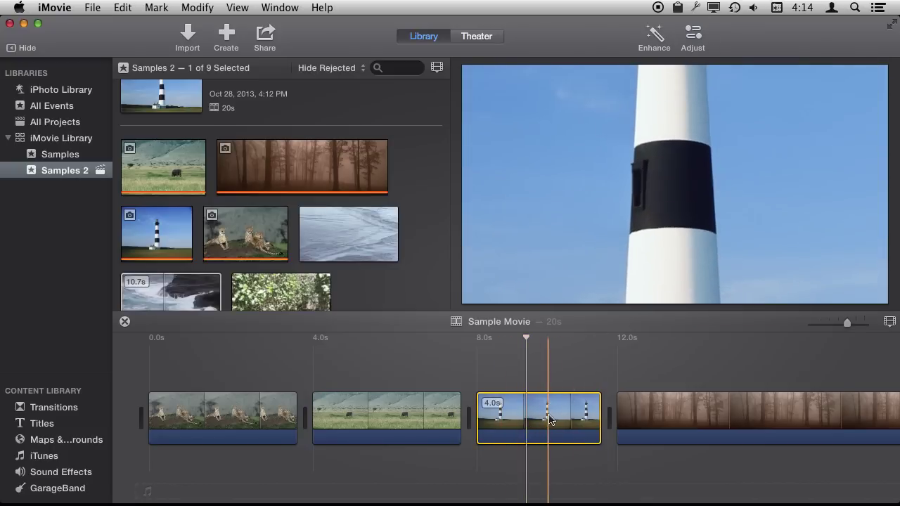
left_click_drag(601, 413, 889, 402)
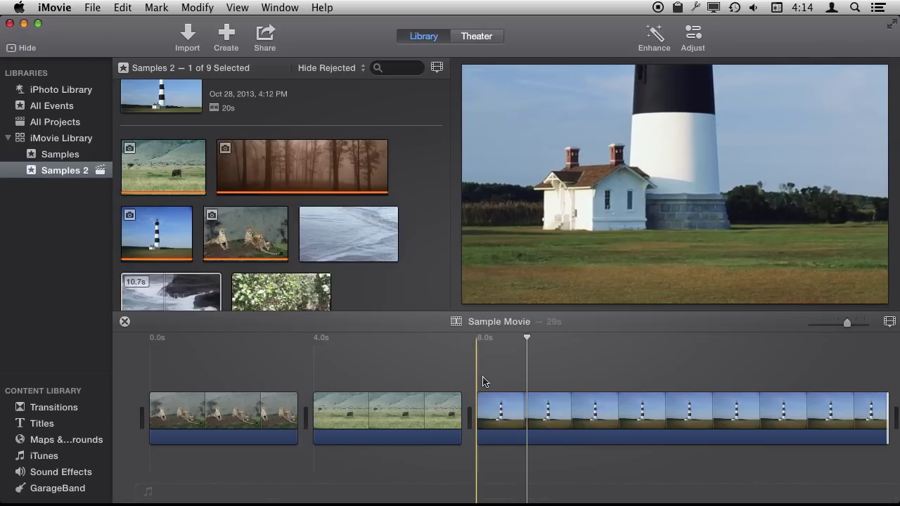
key("space")
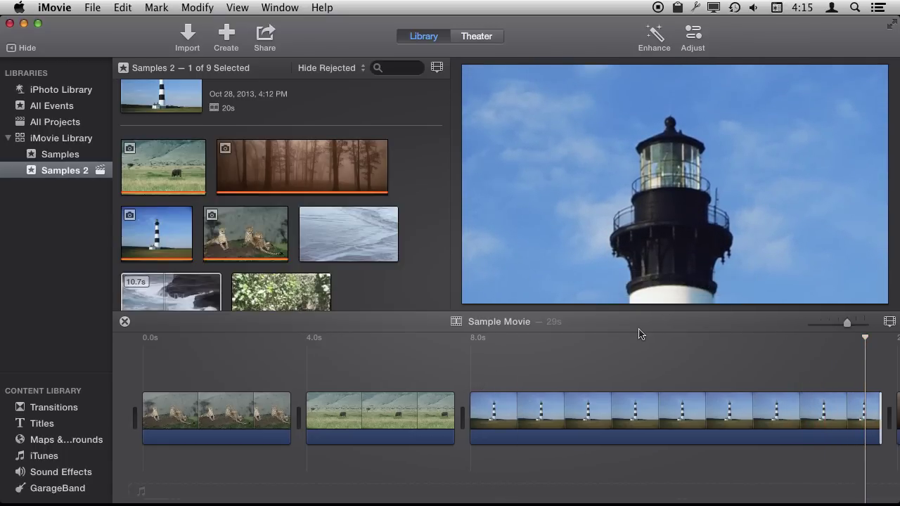
scroll(674, 351, "right", 10)
Step: Try Fit on the forest panorama, then set Ken Burns with swapped frames to pan left to right
left_click(528, 416)
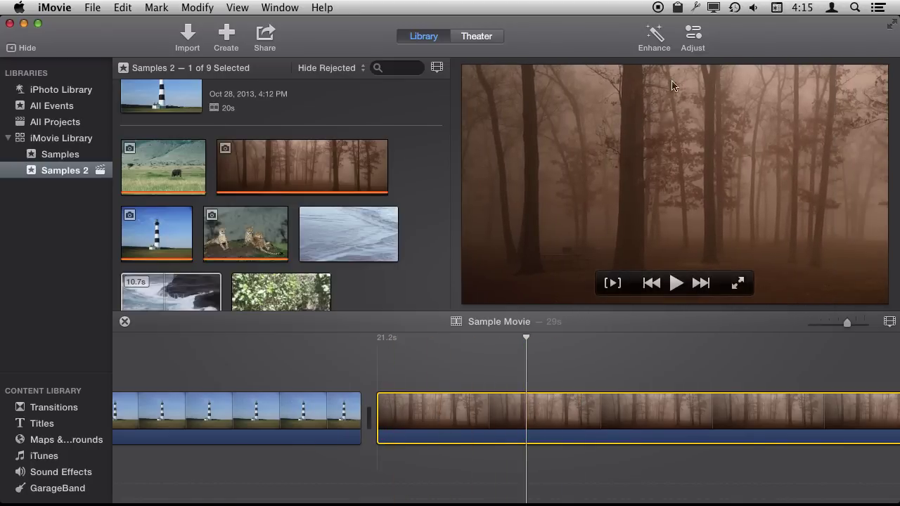
left_click(692, 33)
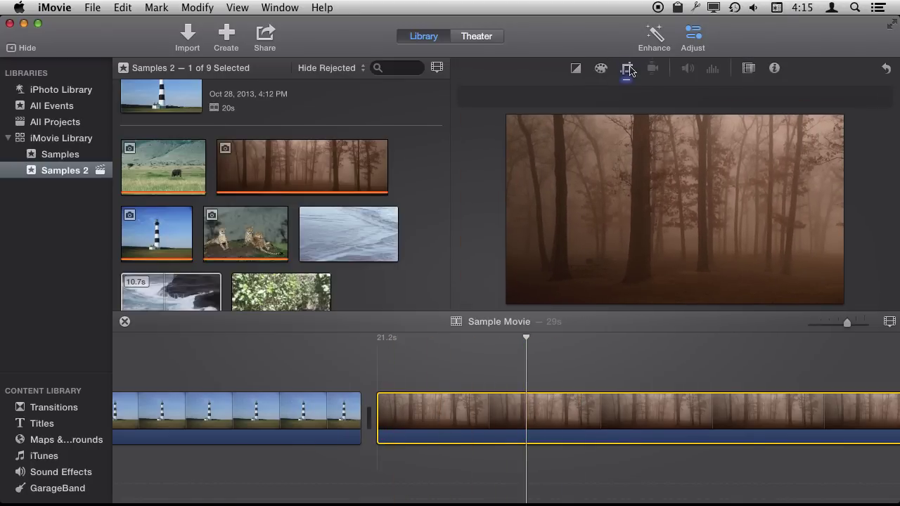
left_click(627, 69)
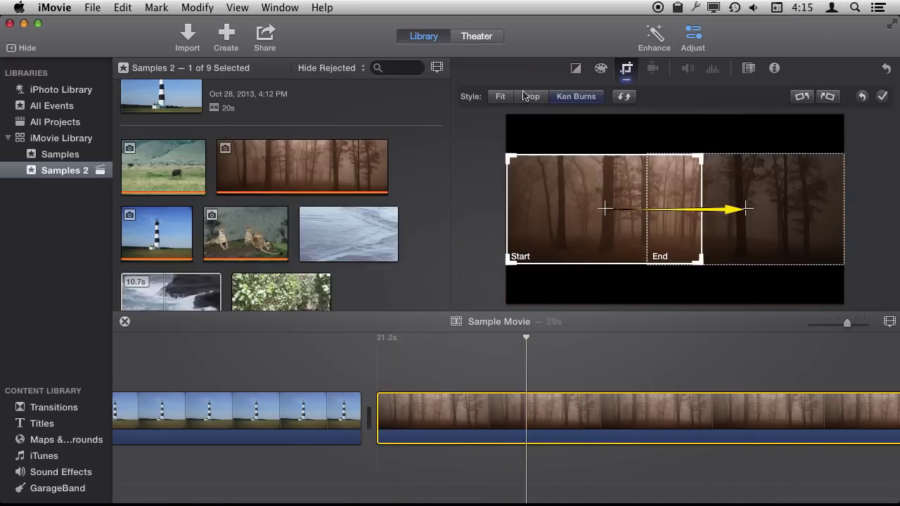
left_click(502, 98)
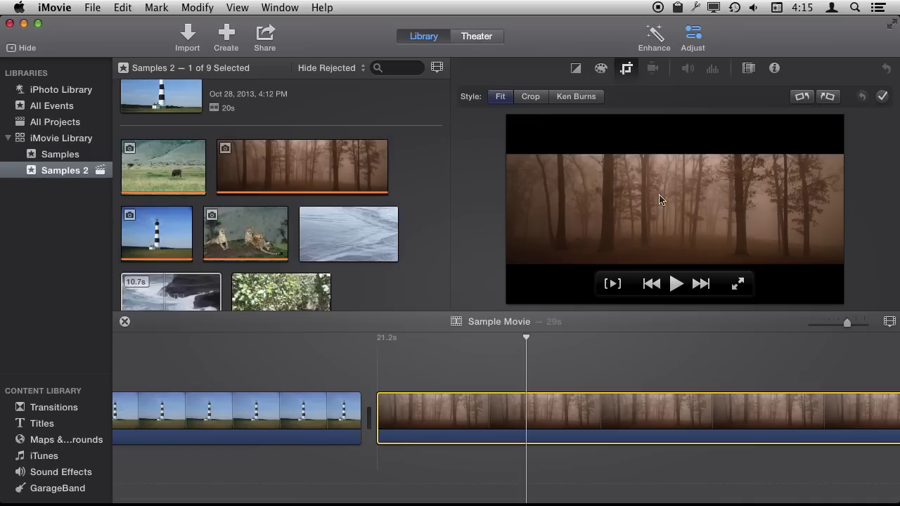
left_click(577, 97)
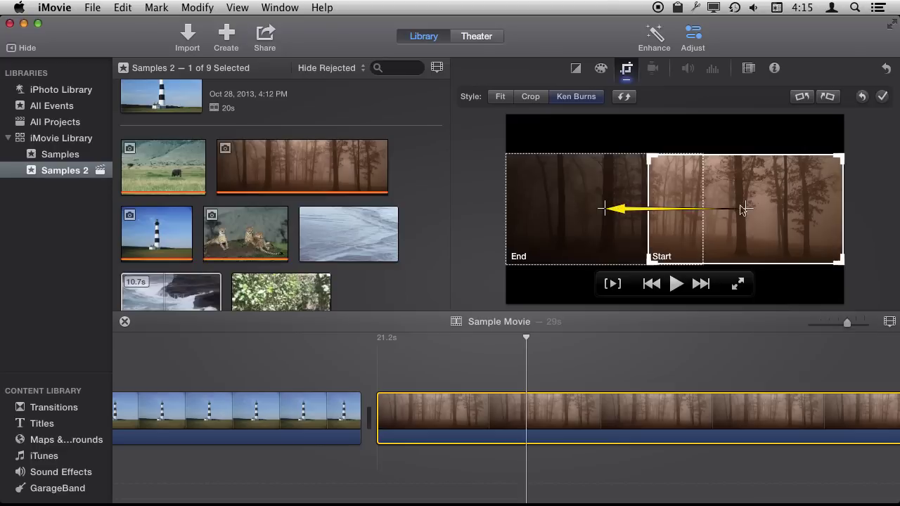
left_click(623, 97)
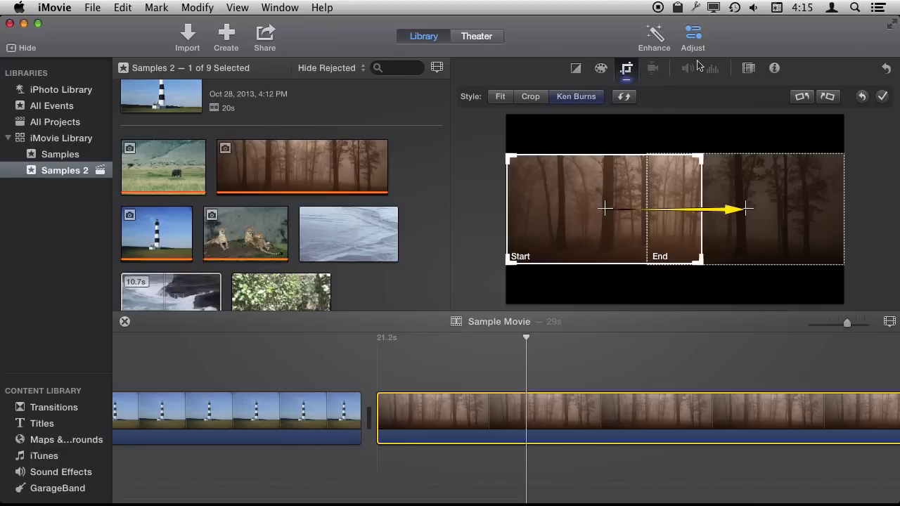
left_click(704, 39)
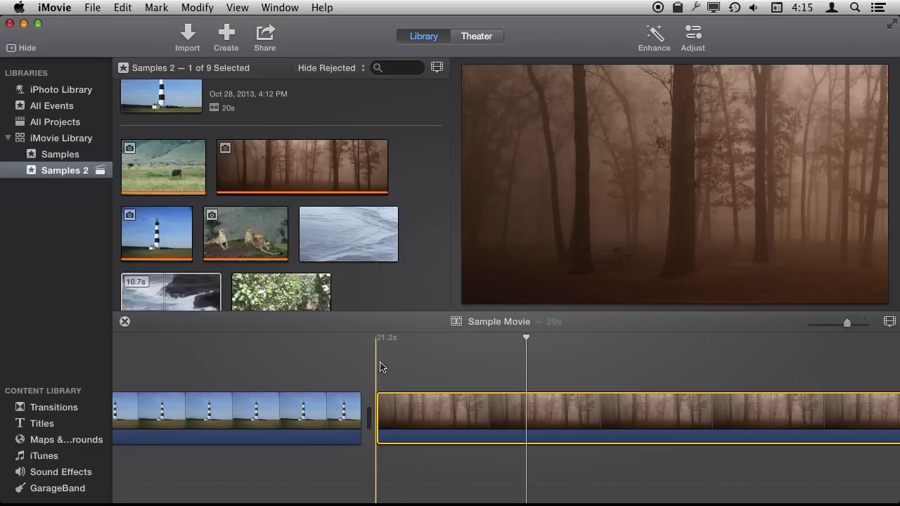
key("space")
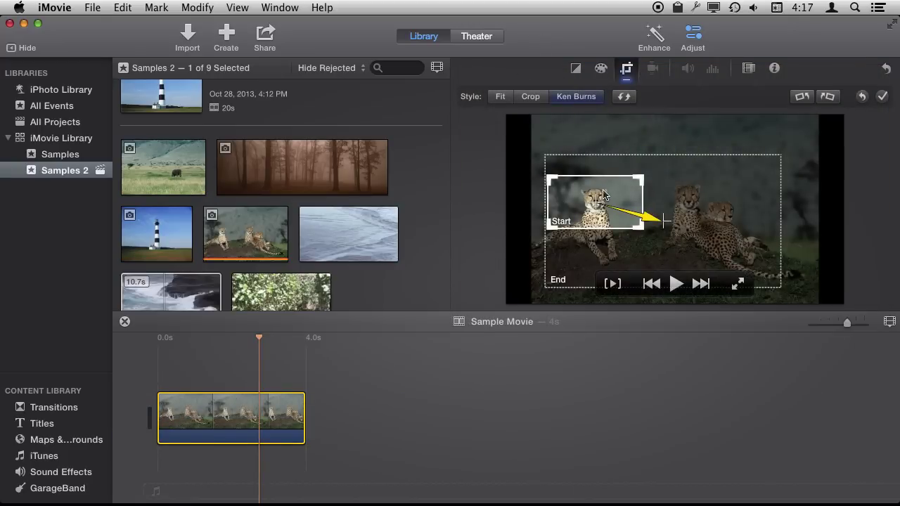
Step: Frame the cheetah pan from the left cheetah's head to the right cheetah's head
left_click(695, 239)
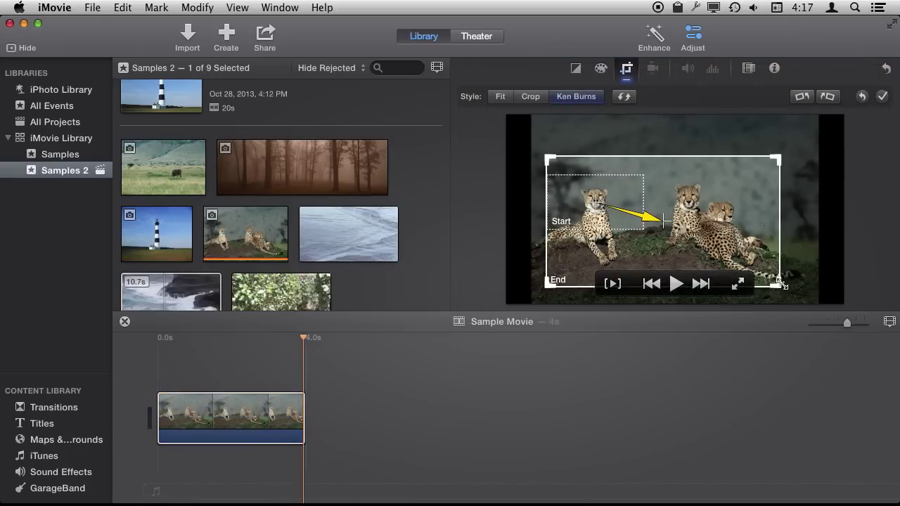
left_click_drag(778, 283, 691, 197)
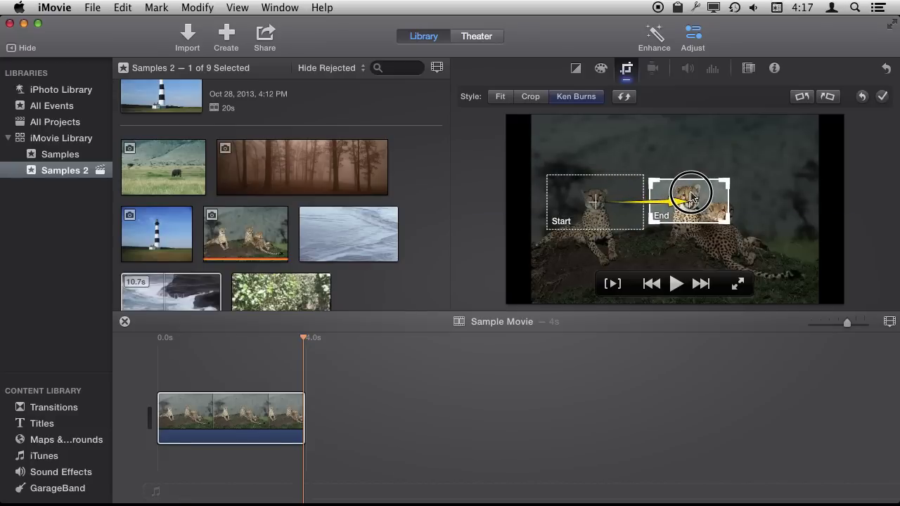
left_click(614, 209)
left_click_drag(643, 229, 594, 206)
left_click(701, 216)
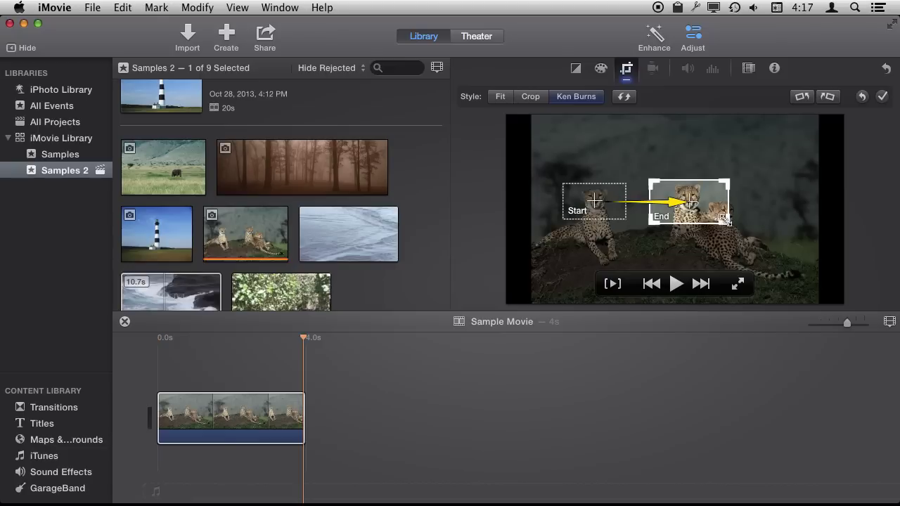
left_click_drag(724, 220, 691, 206)
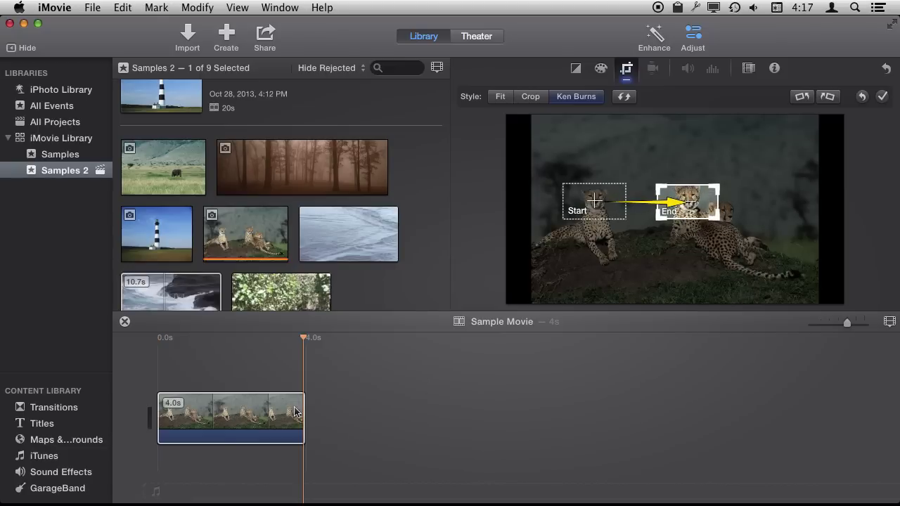
Step: Lengthen the cheetah clip to 12 seconds and close the adjustment tools
left_click_drag(304, 409, 603, 401)
left_click_drag(297, 345, 200, 349)
left_click(178, 354)
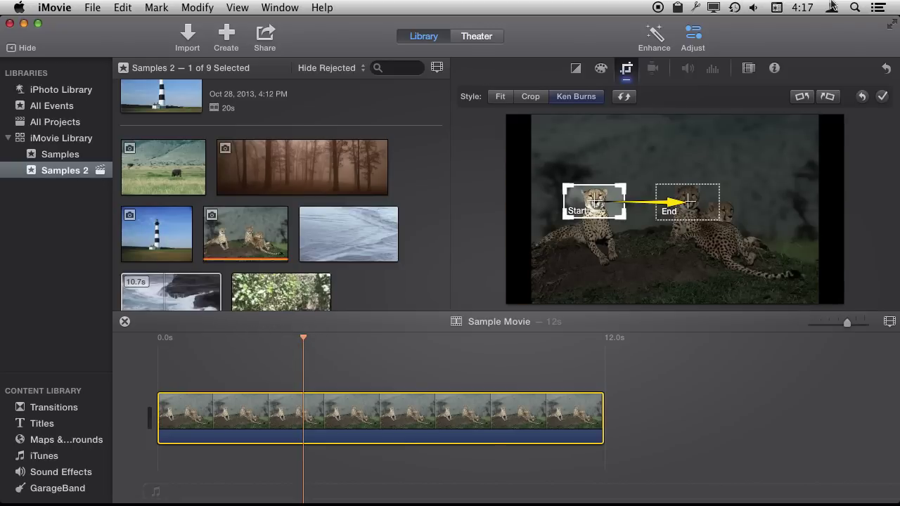
left_click(693, 36)
left_click_drag(303, 347, 187, 362)
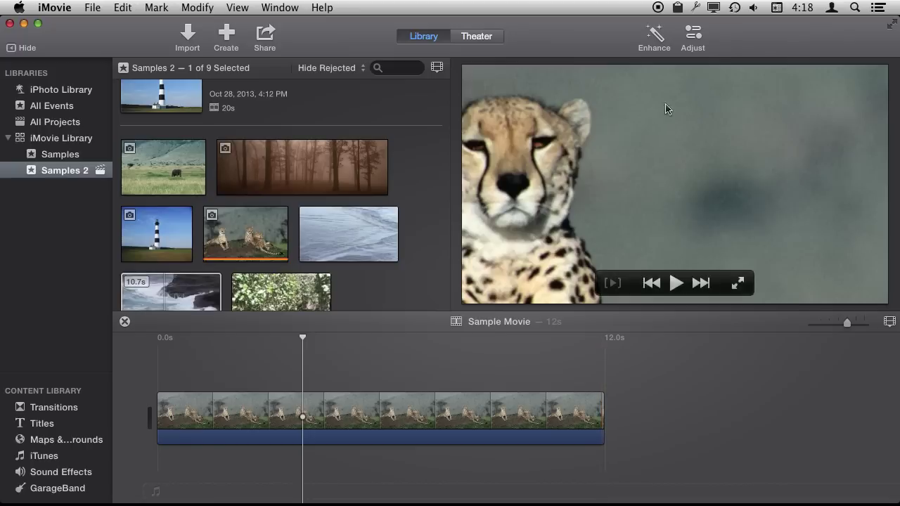
Step: Paste a copy of the cheetah clip at the end of the movie
left_click(693, 33)
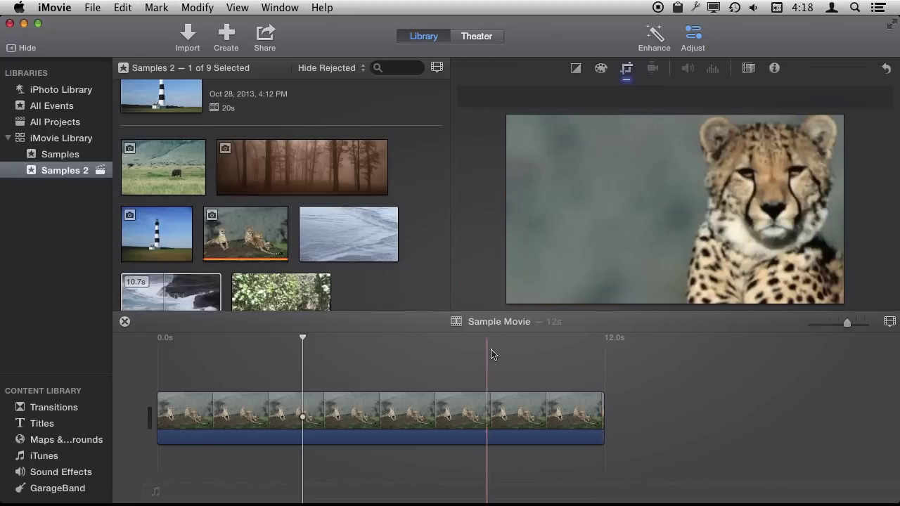
left_click(371, 415)
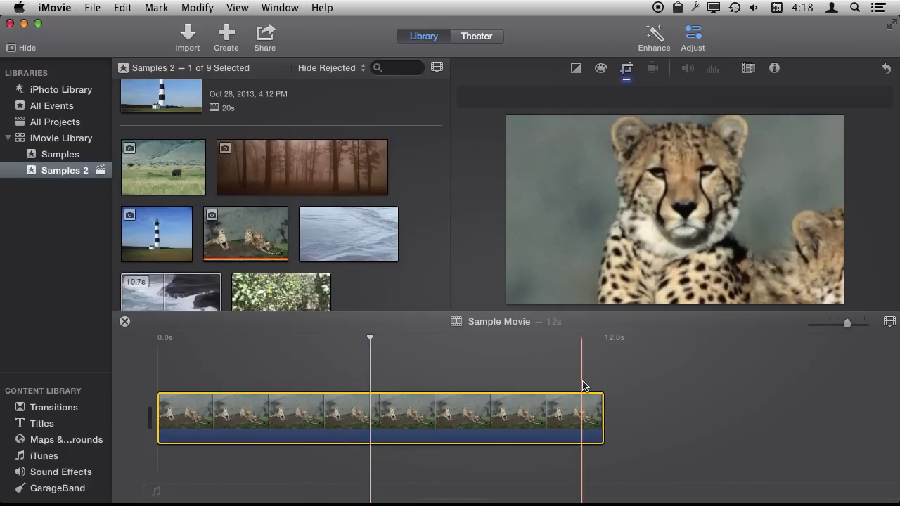
left_click(611, 343)
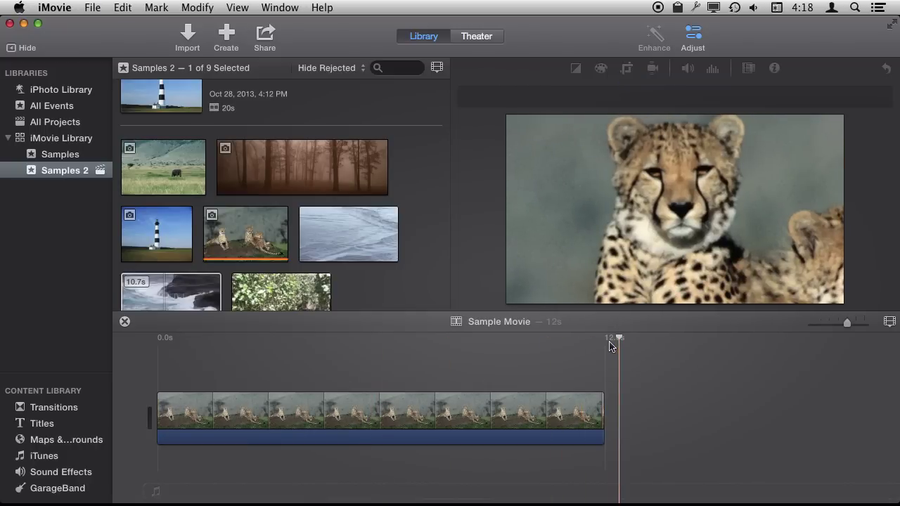
key("super+v")
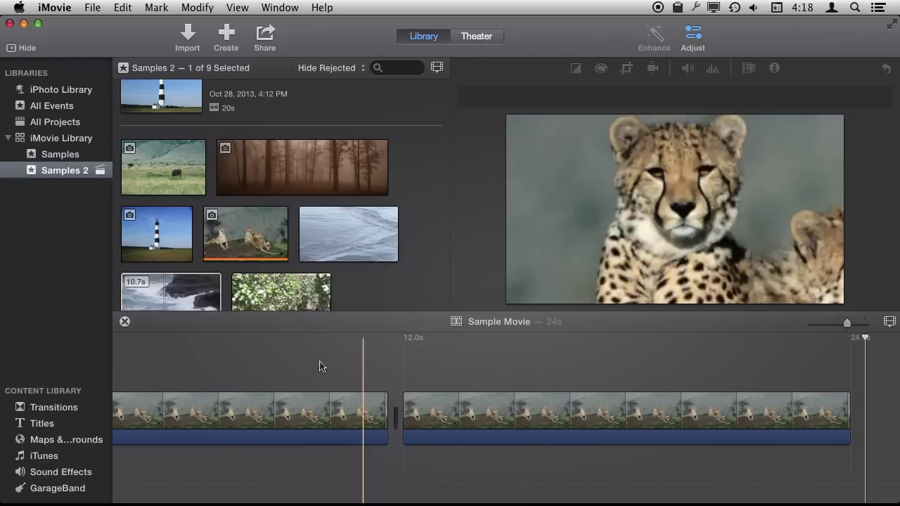
Step: Swap the second cheetah clip's Ken Burns frames and move its End onto the neighbouring cheetah
left_click(480, 408)
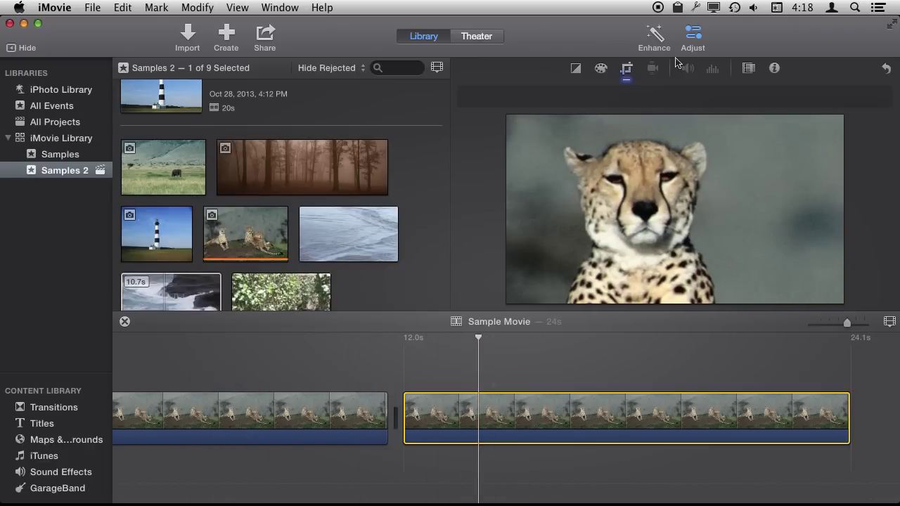
left_click(626, 68)
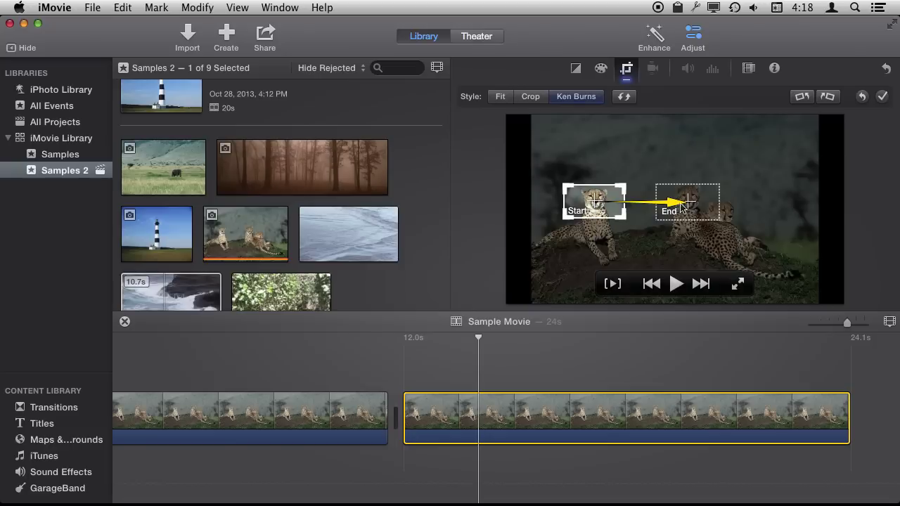
left_click(623, 96)
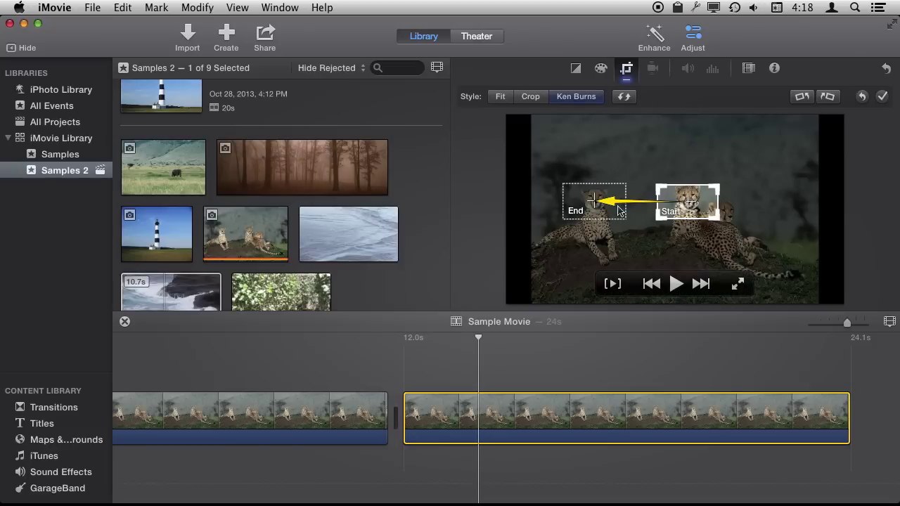
left_click_drag(594, 202, 726, 216)
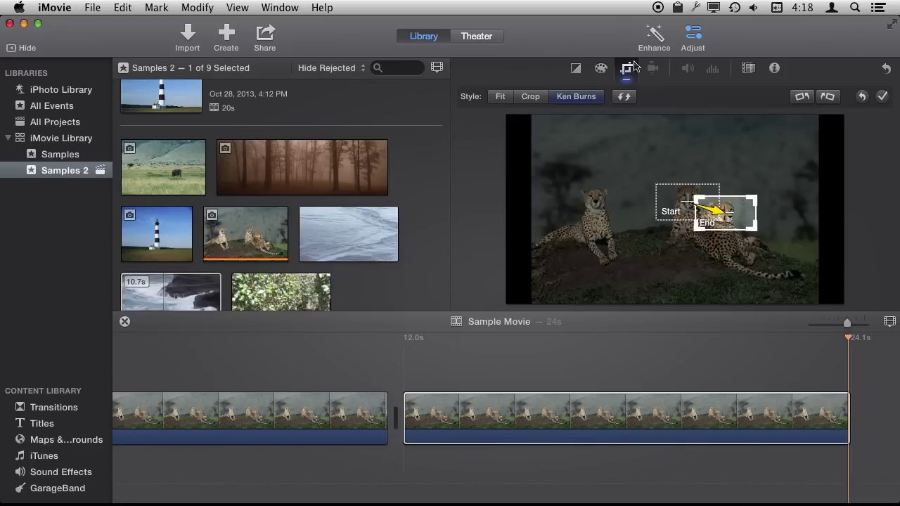
left_click(692, 34)
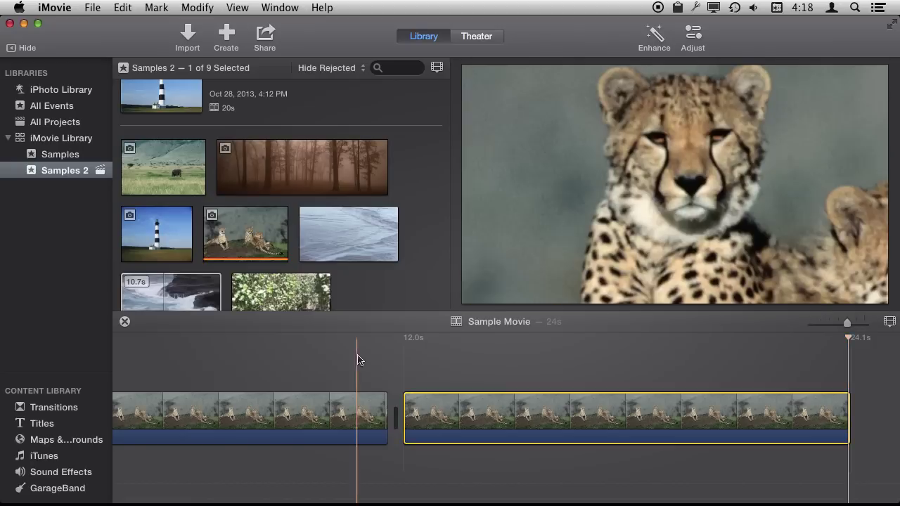
Step: Paste a third copy of the cheetah clip at the end of the movie, making it 36 seconds
left_click(359, 355)
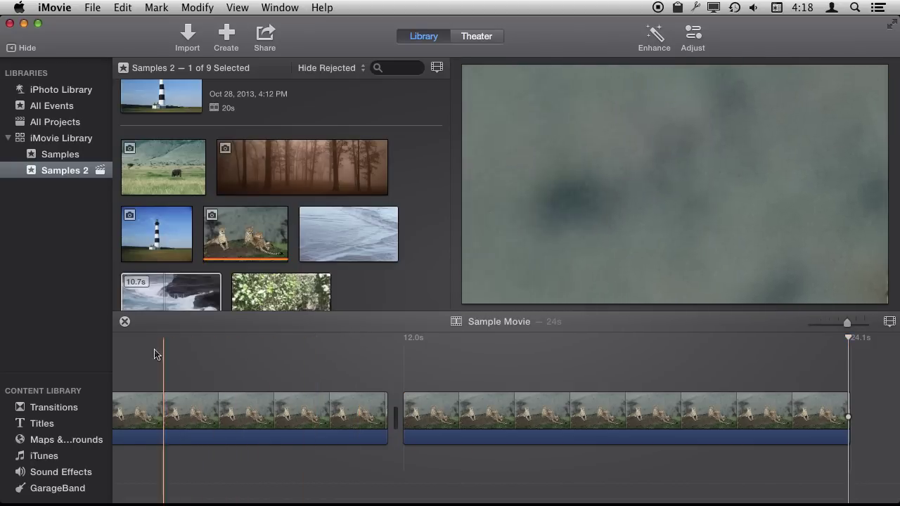
key("super+equal")
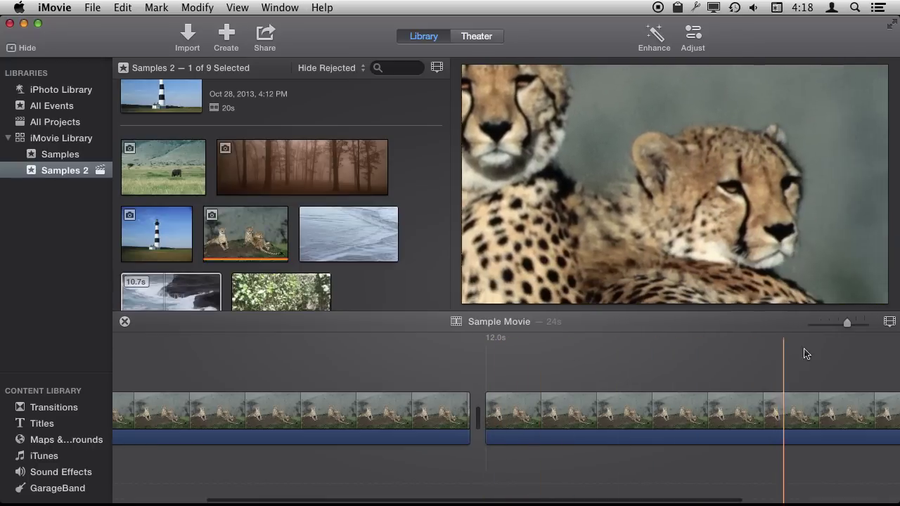
left_click(765, 405)
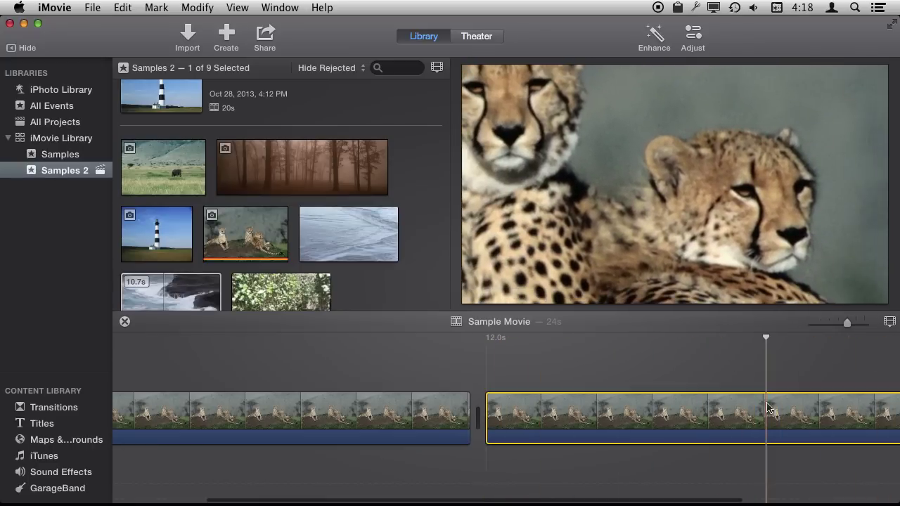
scroll(745, 405, "right", 5)
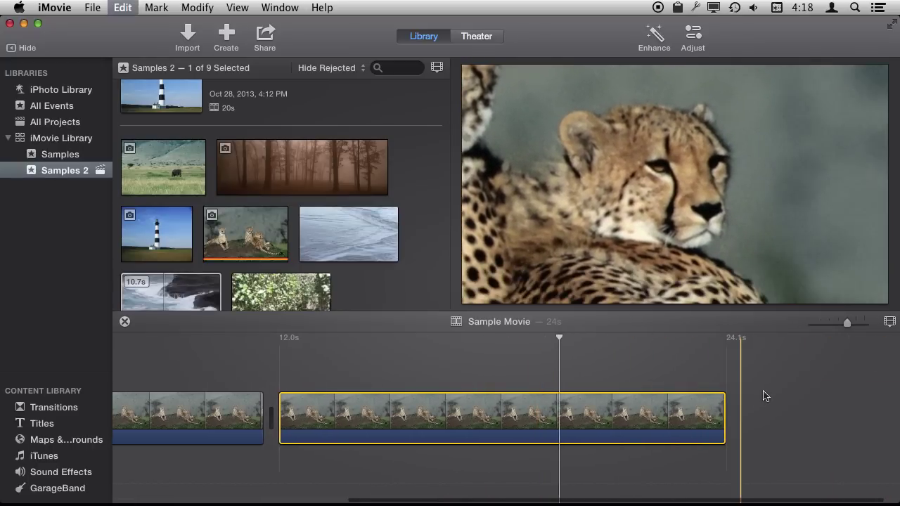
left_click(764, 396)
key("super+v")
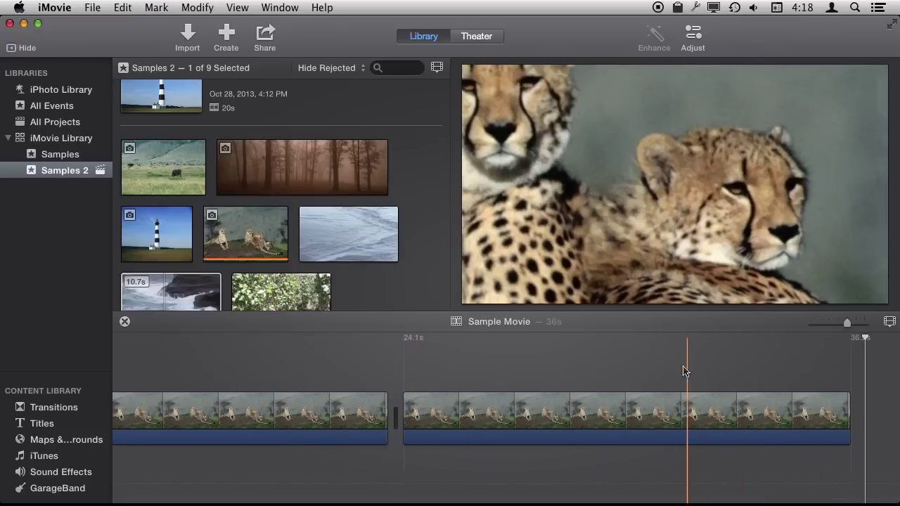
Step: Make the third clip's Ken Burns pan run from the rear cheetah back to the left cheetah's head
left_click(771, 411)
mouse_move(717, 100)
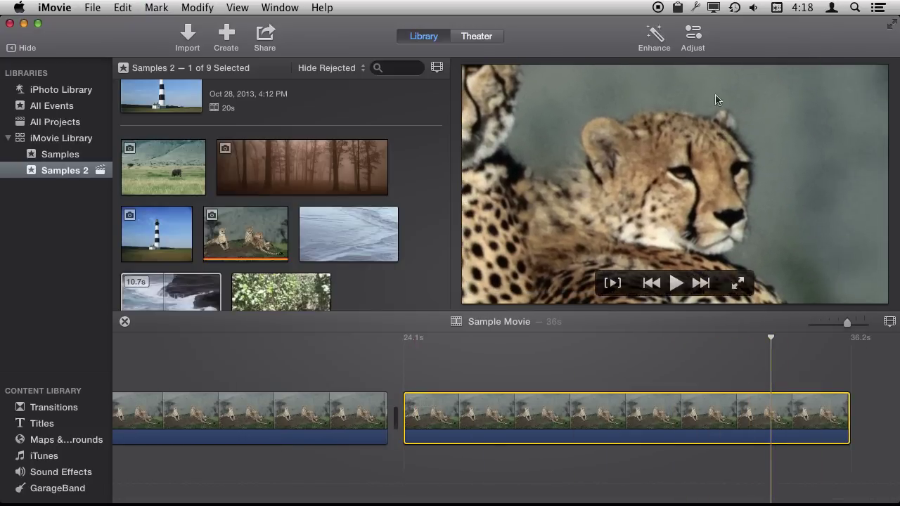
left_click(692, 37)
left_click(627, 69)
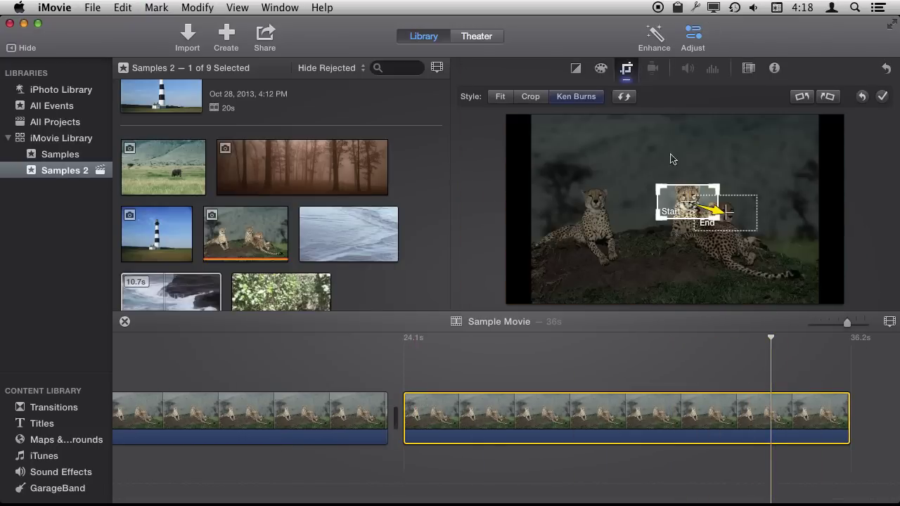
left_click(624, 96)
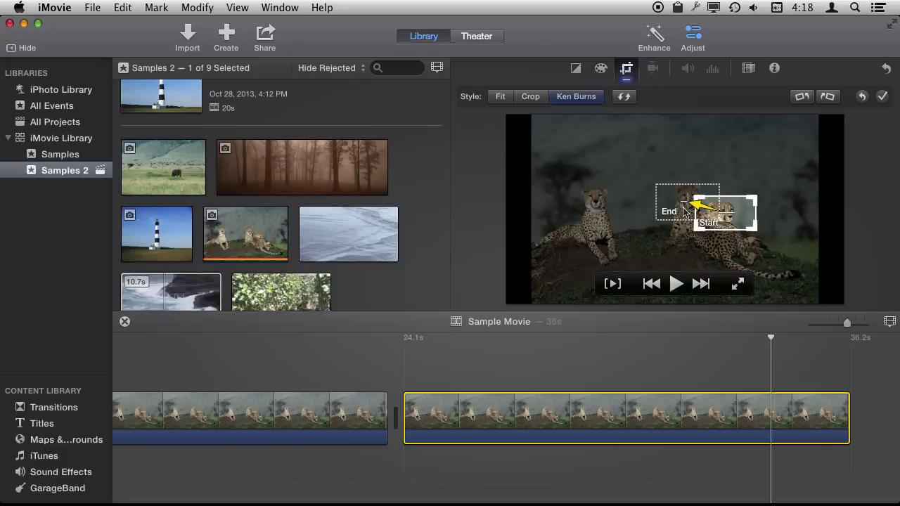
left_click_drag(686, 211, 597, 202)
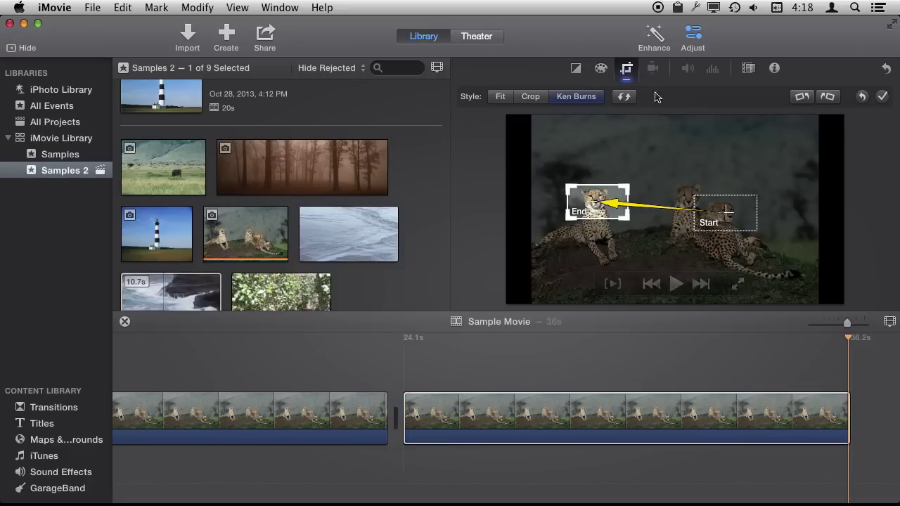